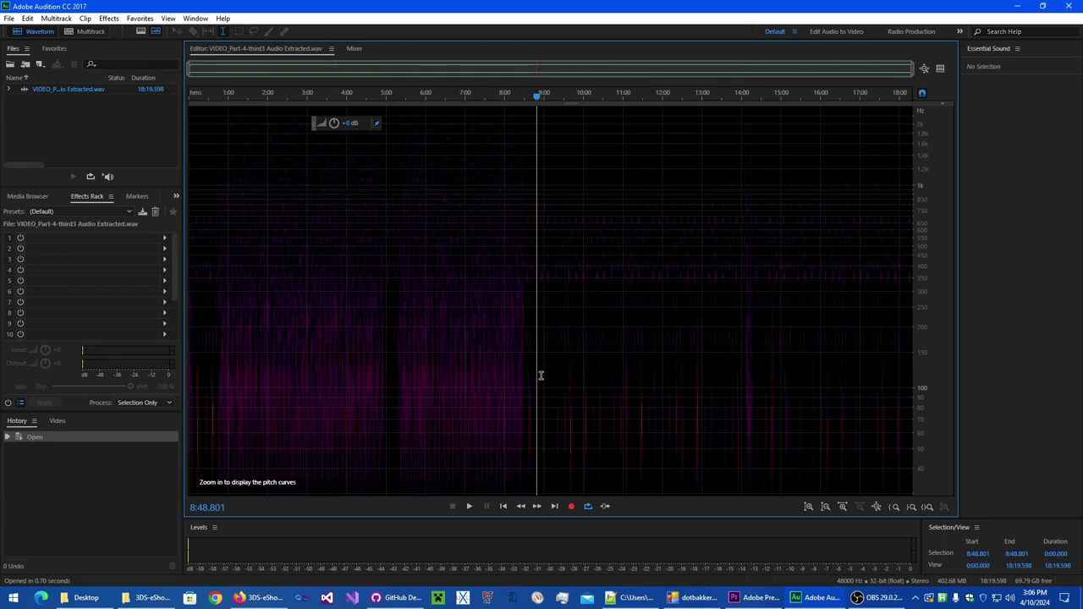
# Switch to the 3DS_eShop-Part4 project timeline in Premiere Pro.
pyautogui.click(756, 597)
# Dismiss the timeline clip's context menu and return to Audition with the playhead at 9:00.
pyautogui.rightClick(679, 489)
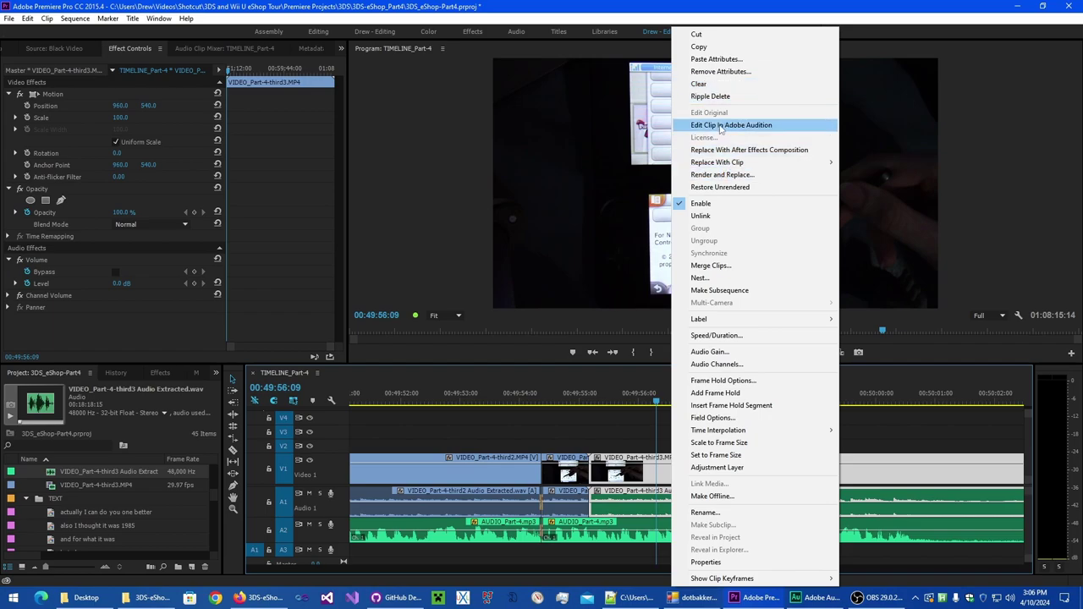
pyautogui.click(686, 5)
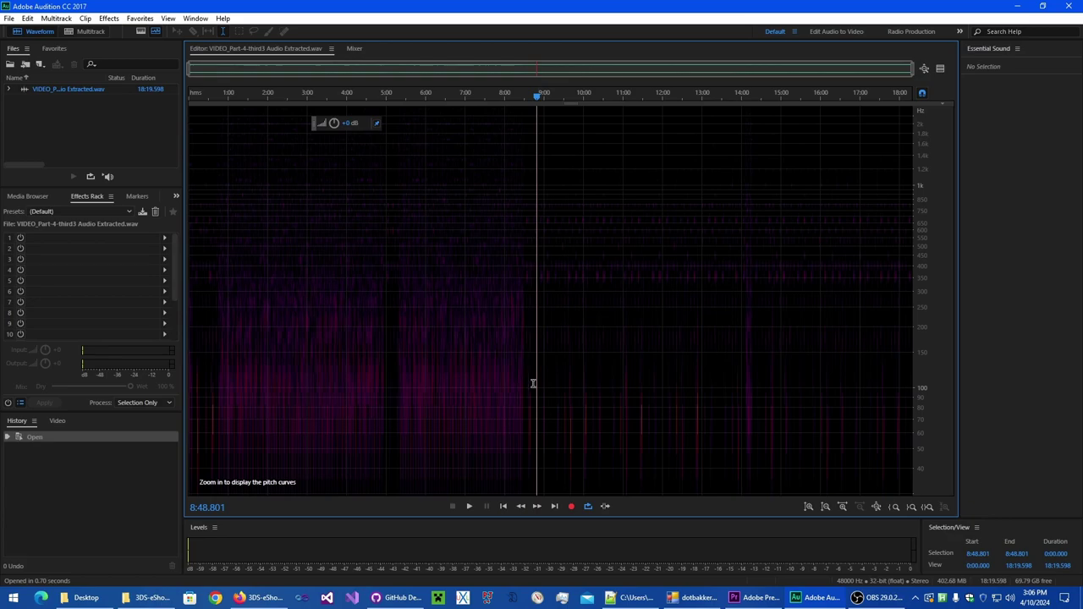
pyautogui.click(543, 387)
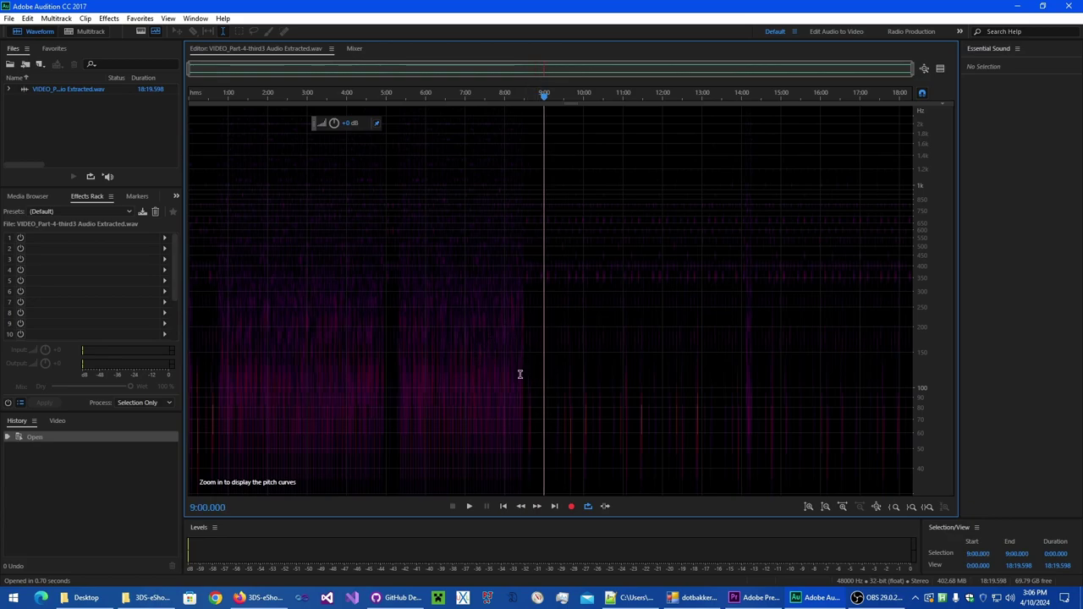
# Select the whole file and apply Noise Reduction using the saved 580-610 Hz noise print.
pyautogui.hotkey('ctrl', 'a')
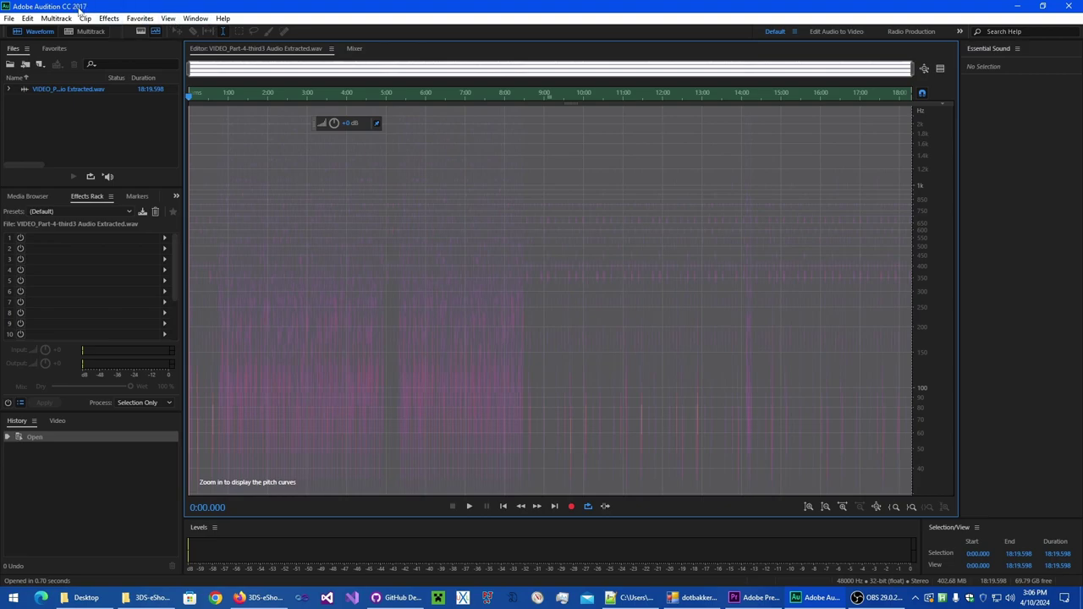
pyautogui.click(108, 17)
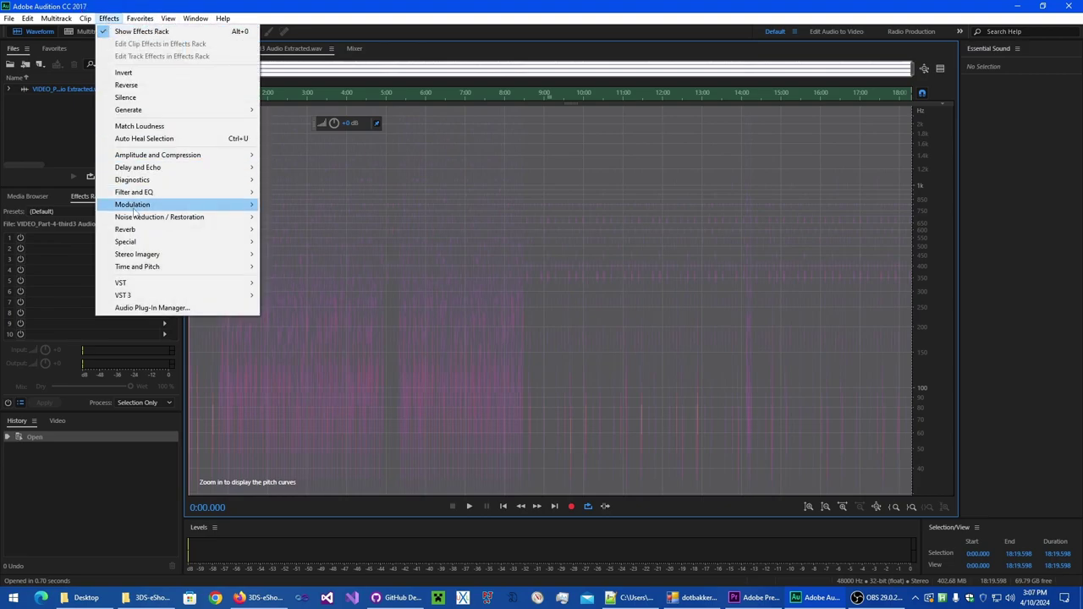
pyautogui.moveTo(244, 222)
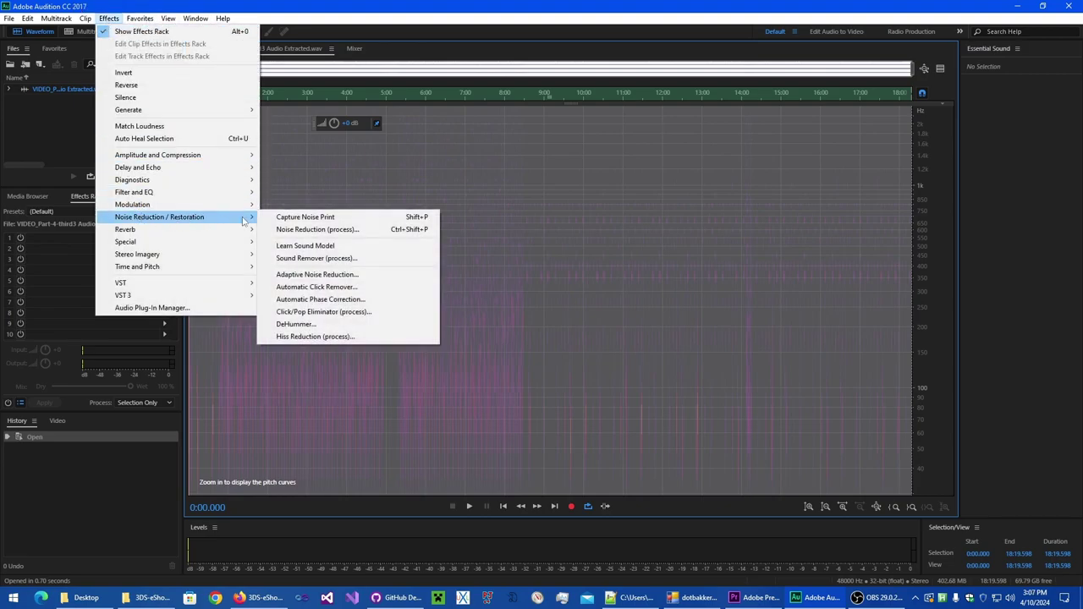
pyautogui.click(290, 232)
pyautogui.moveTo(234, 120); pyautogui.dragTo(541, 154)
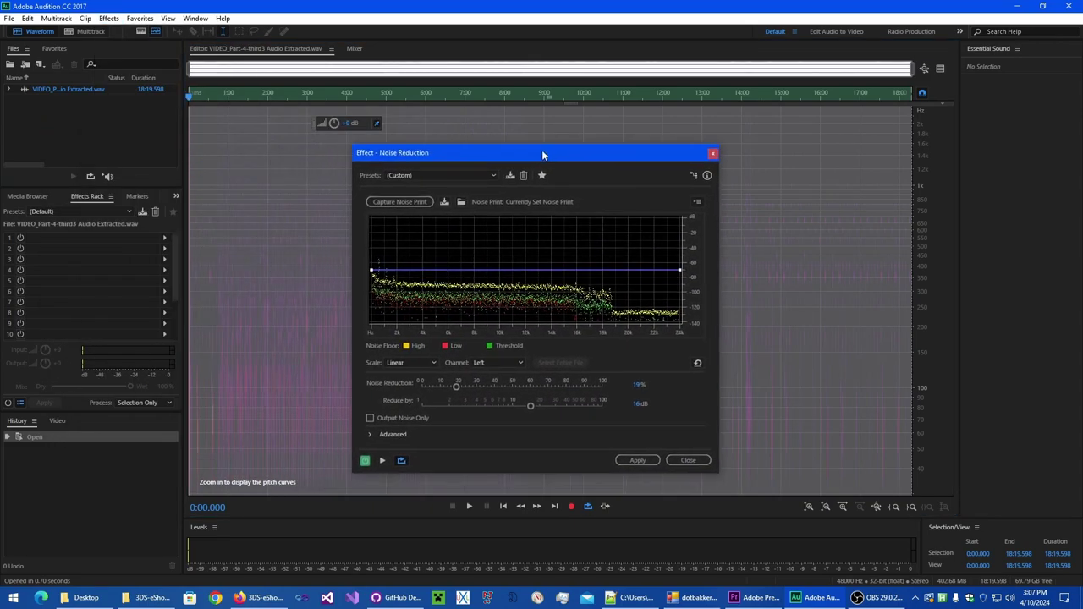
pyautogui.click(461, 202)
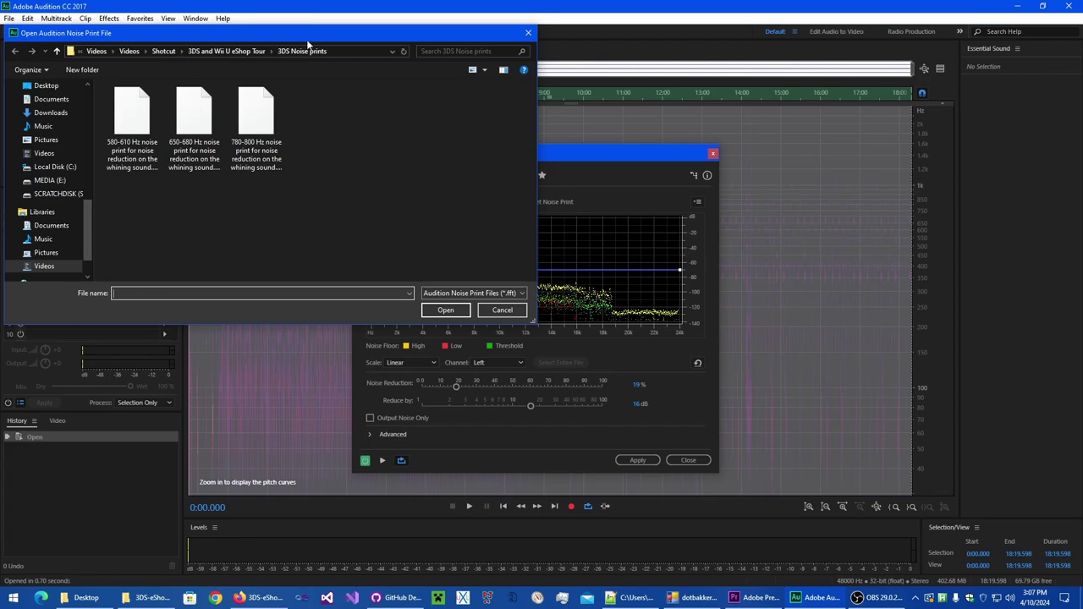
pyautogui.moveTo(313, 31); pyautogui.dragTo(585, 156)
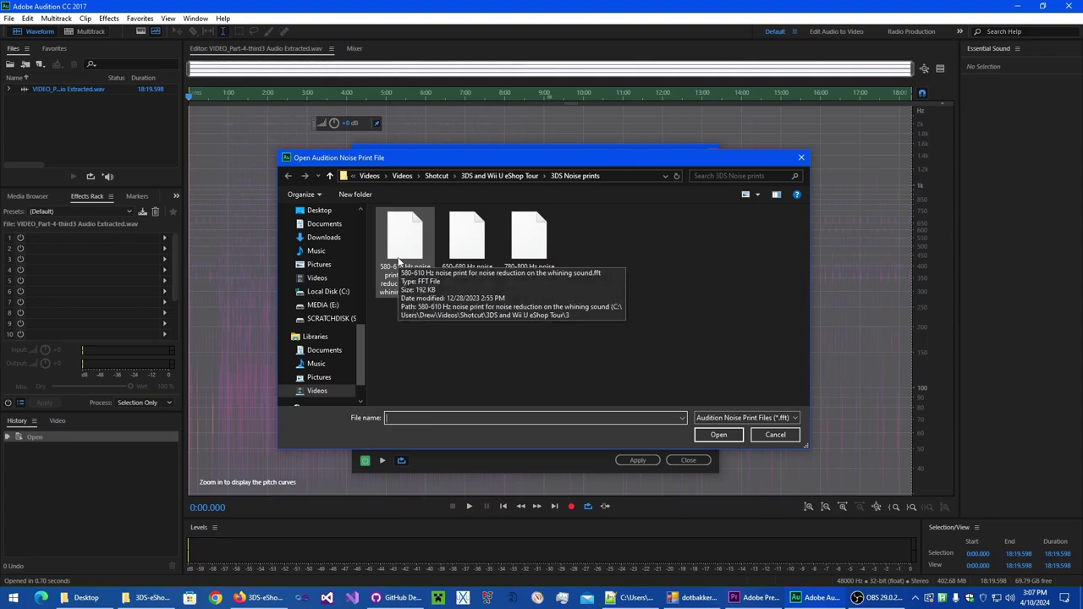
pyautogui.doubleClick(400, 262)
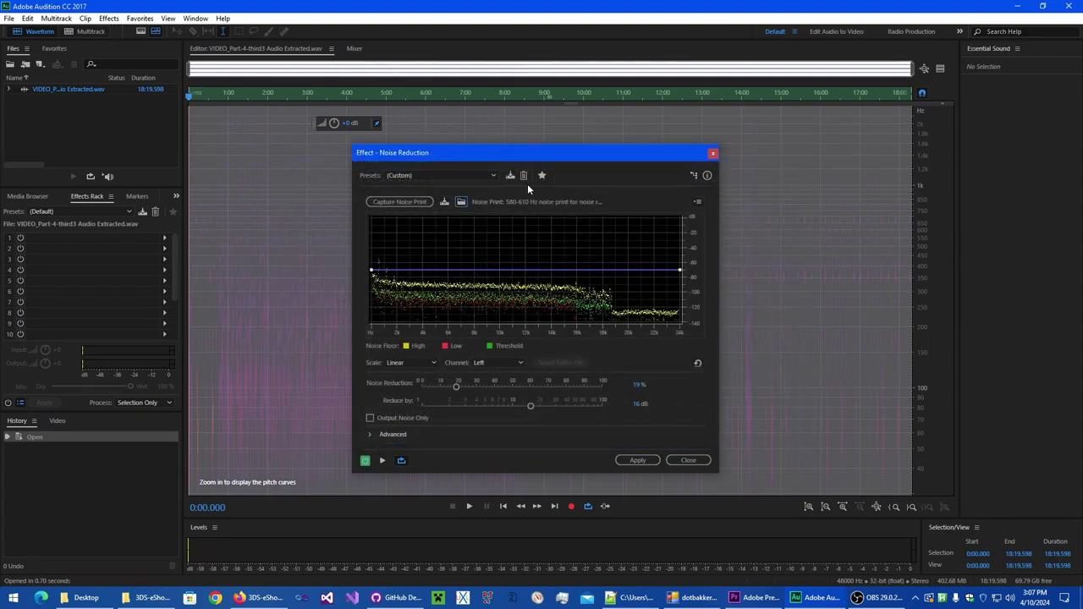
pyautogui.click(637, 462)
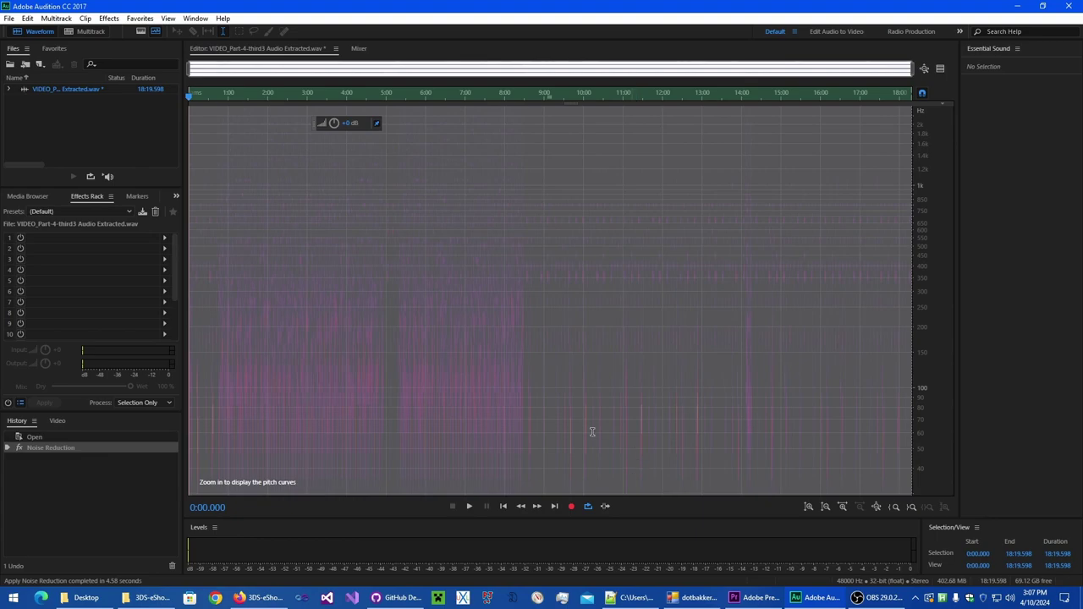
# Deselect at 8:00 and apply a second Noise Reduction pass with the 650-680 Hz noise print.
pyautogui.click(502, 406)
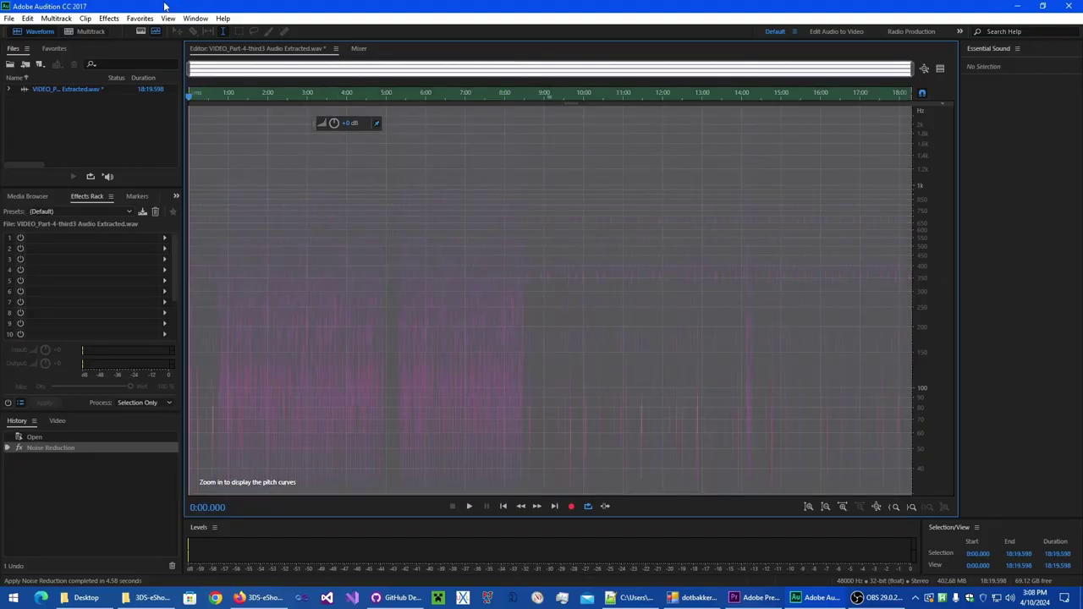
pyautogui.click(114, 20)
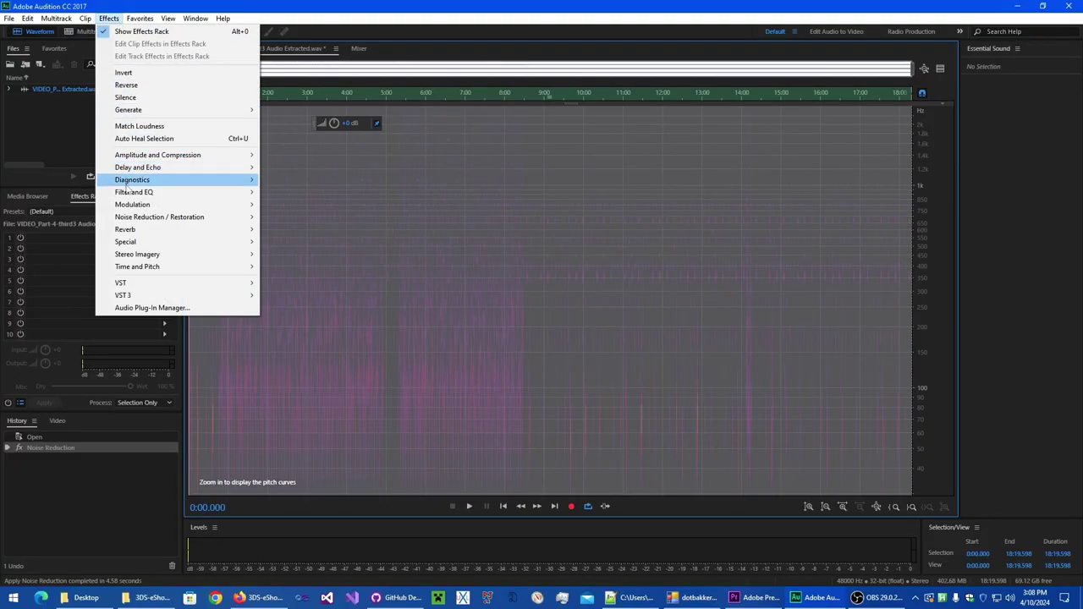
pyautogui.moveTo(169, 217)
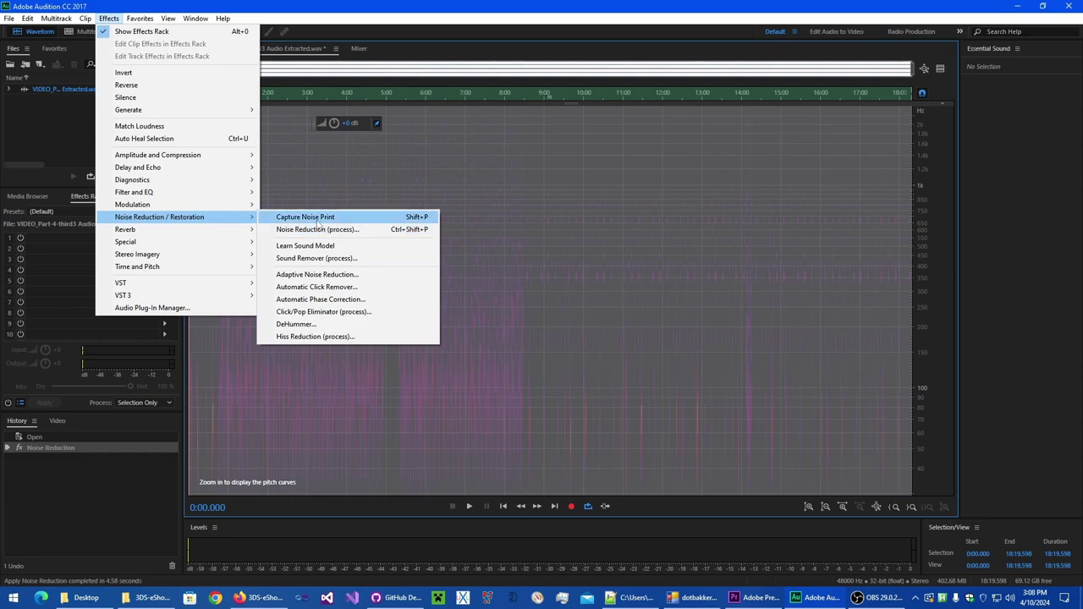
pyautogui.click(314, 229)
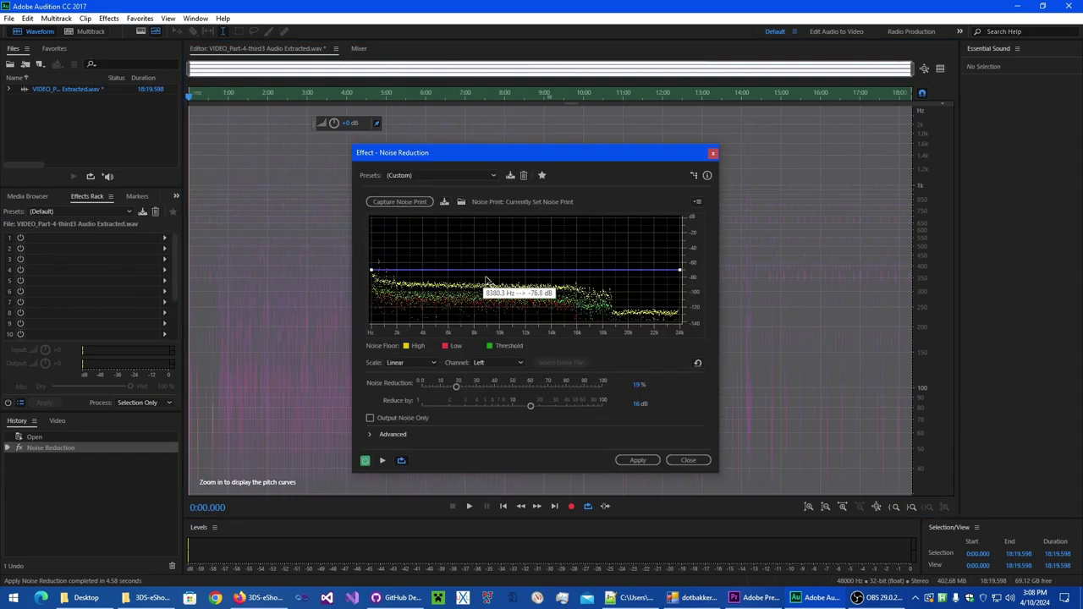
pyautogui.click(461, 201)
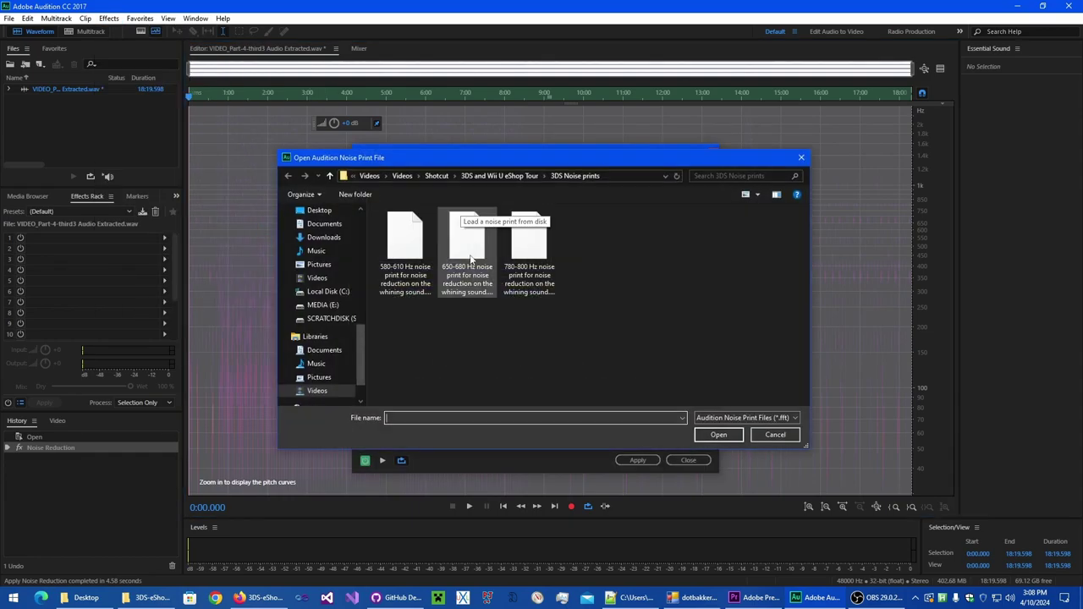
pyautogui.doubleClick(470, 259)
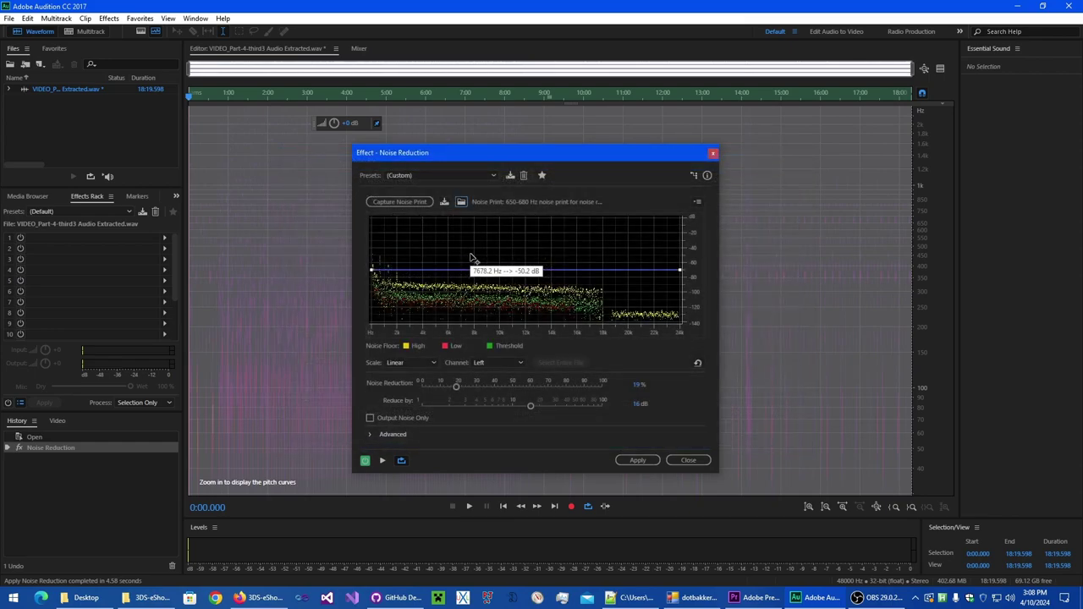
pyautogui.click(642, 460)
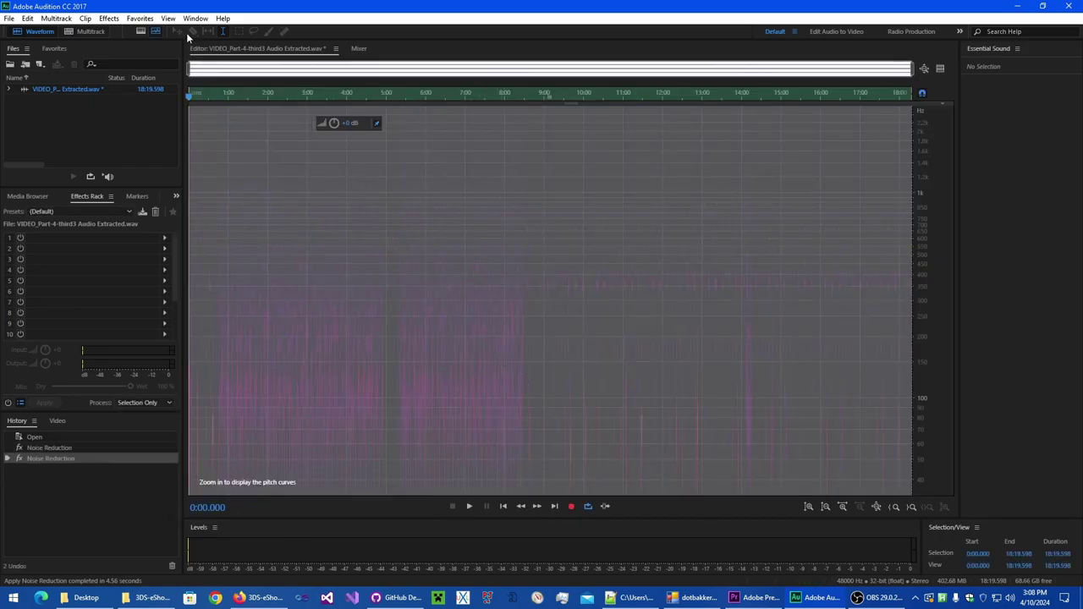
# Apply a third Noise Reduction pass with the 780-800 Hz noise print and save the file.
pyautogui.click(109, 17)
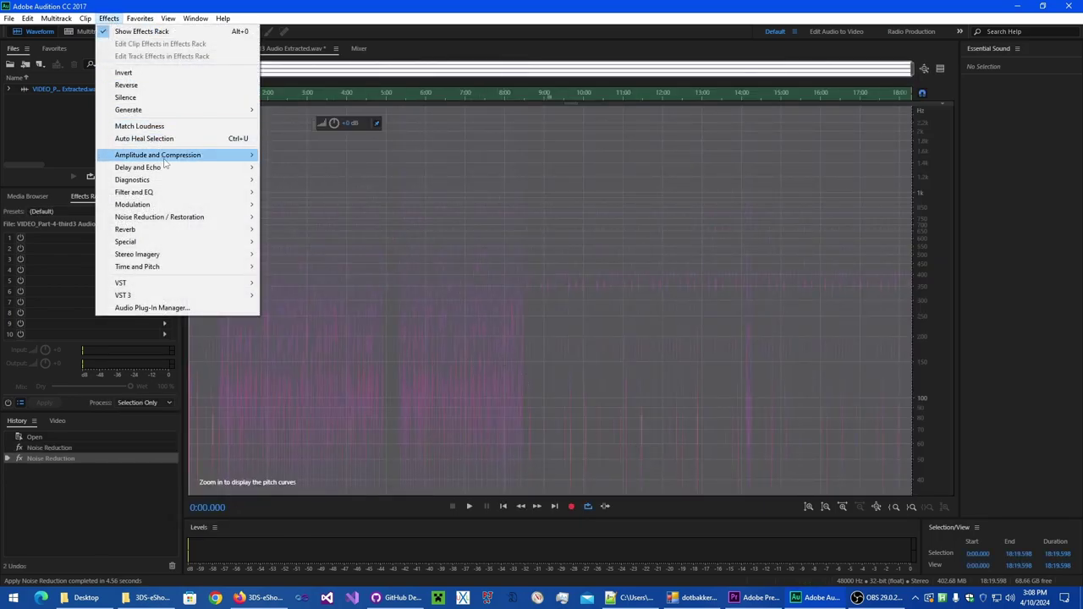
pyautogui.moveTo(162, 155)
pyautogui.moveTo(175, 217)
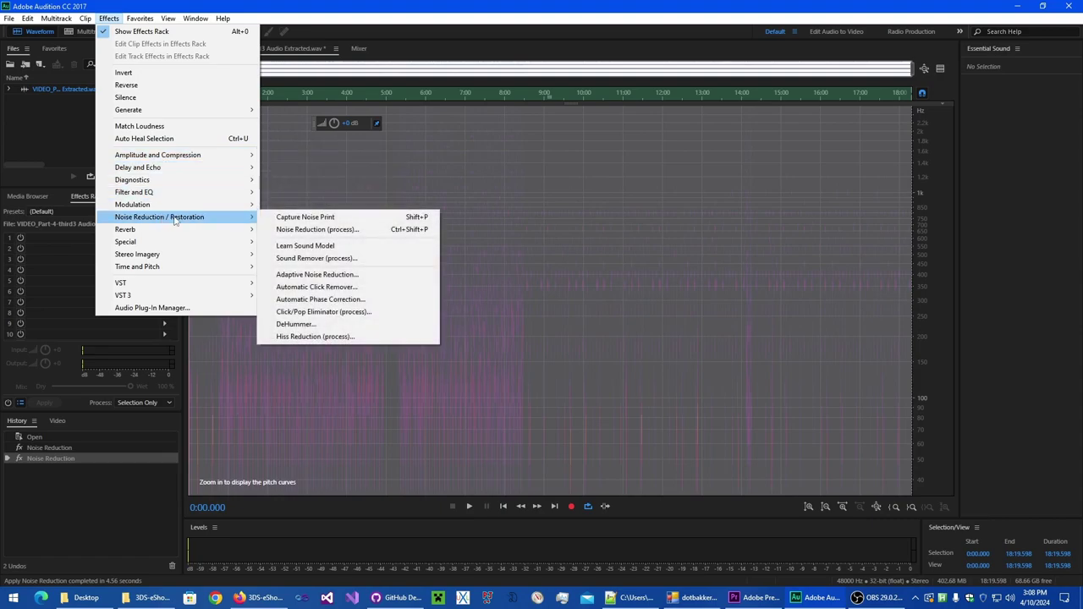
pyautogui.click(279, 229)
pyautogui.click(461, 203)
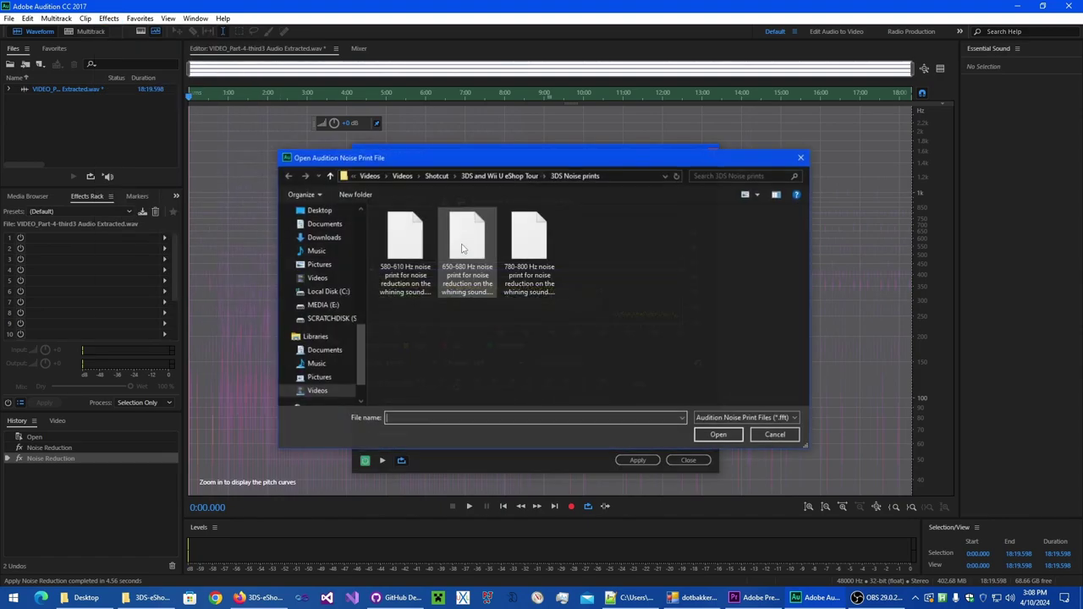
pyautogui.doubleClick(526, 276)
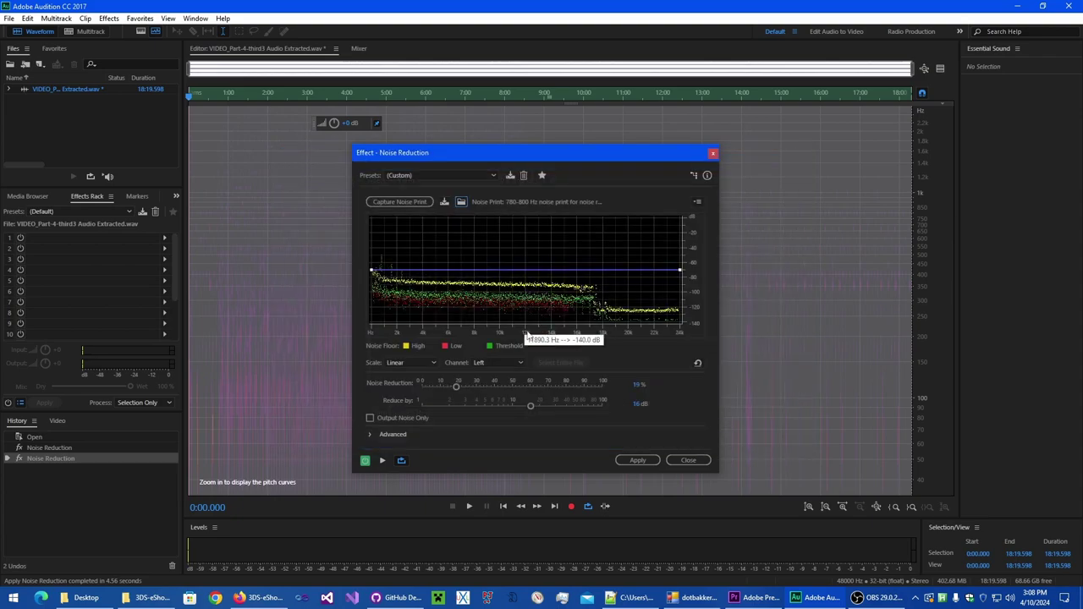
pyautogui.click(632, 461)
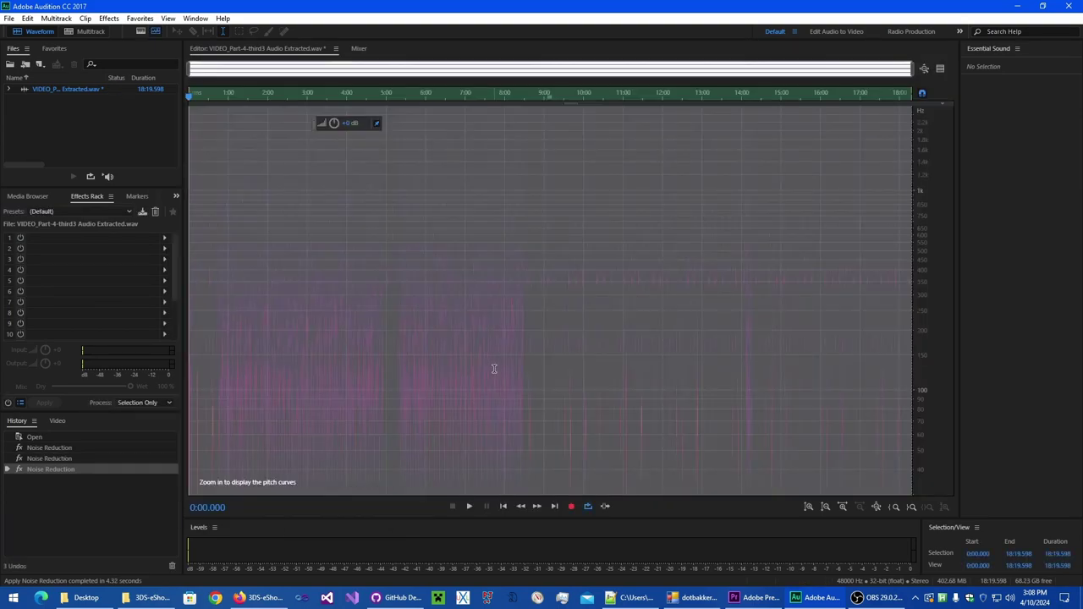
pyautogui.click(494, 369)
pyautogui.hotkey('ctrl', 's')
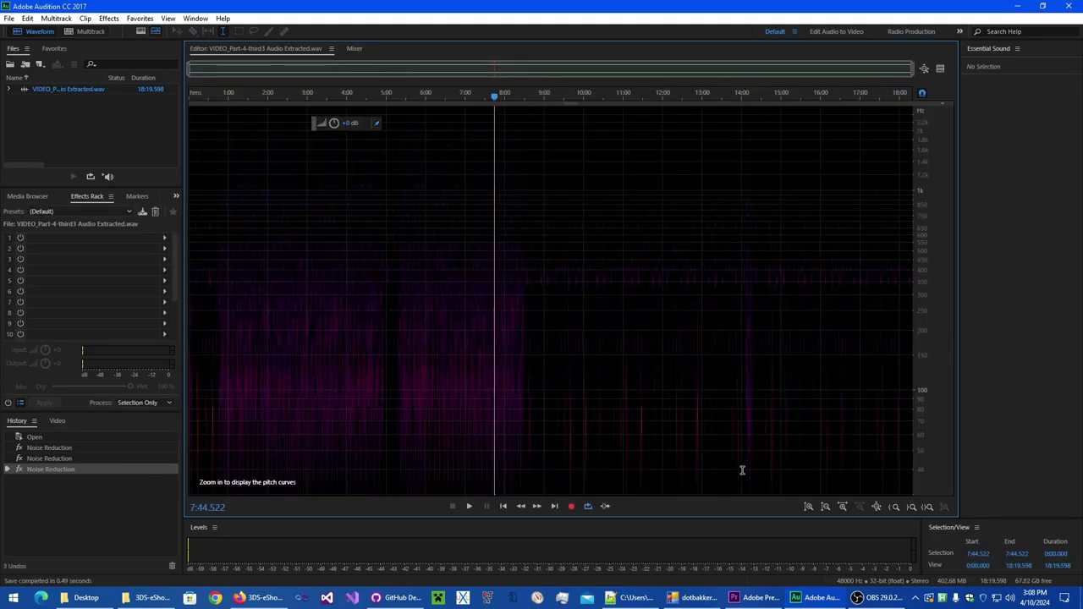
# Switch to Premiere Pro, then bring the OBS screen recorder to the front.
pyautogui.click(757, 597)
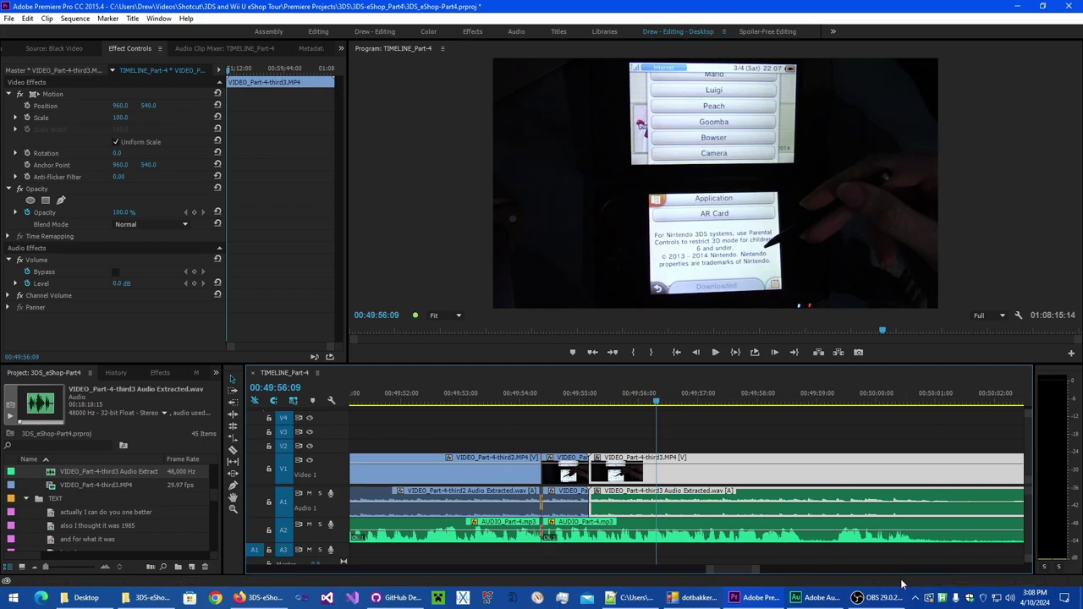
pyautogui.click(858, 597)
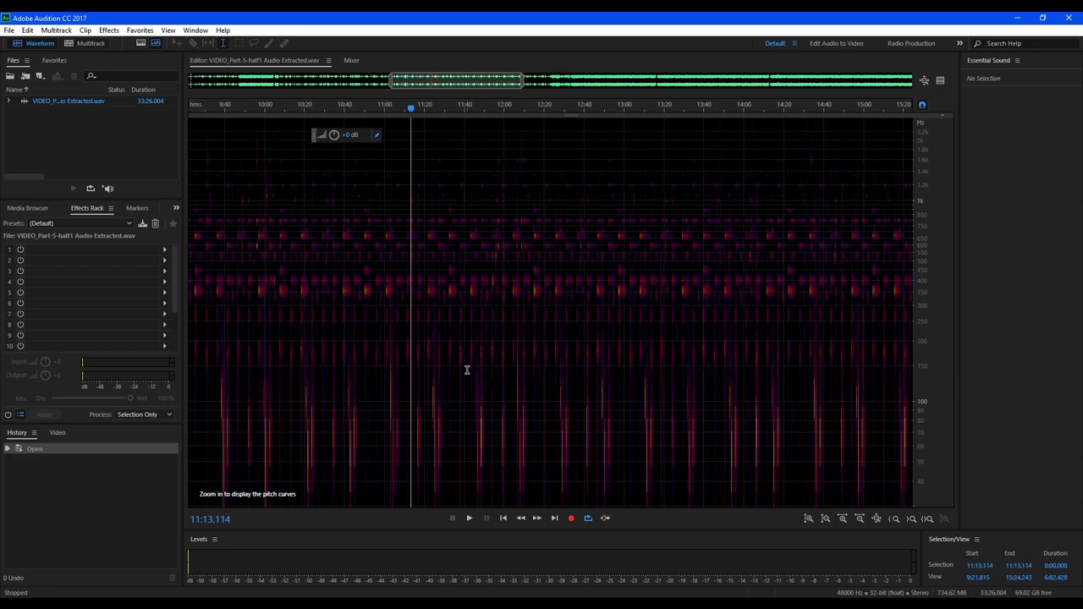
pyautogui.scroll(5, 418, 292)
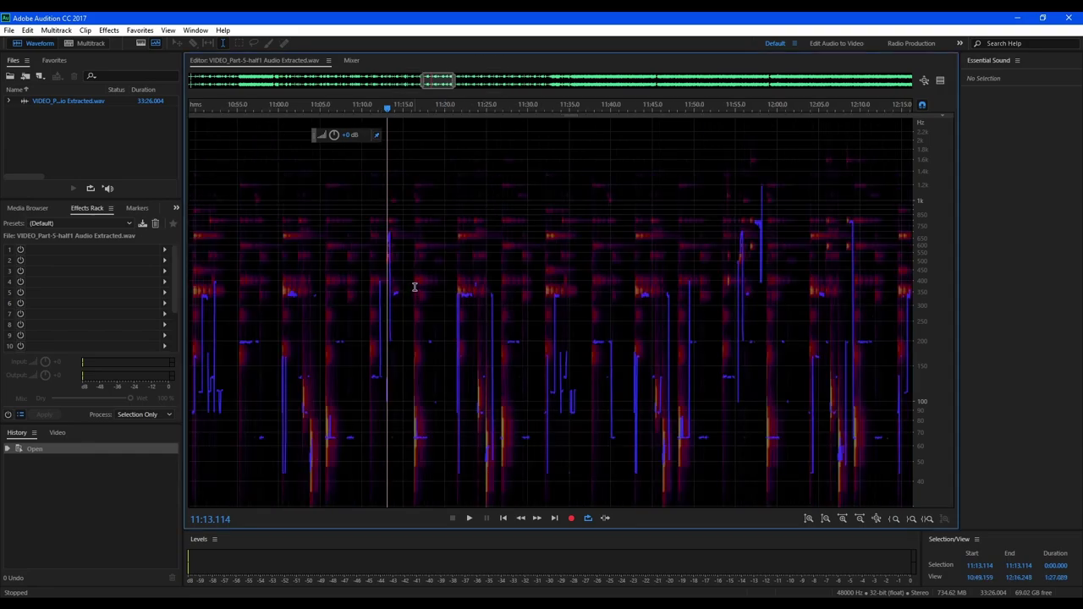
pyautogui.scroll(-10, 414, 287)
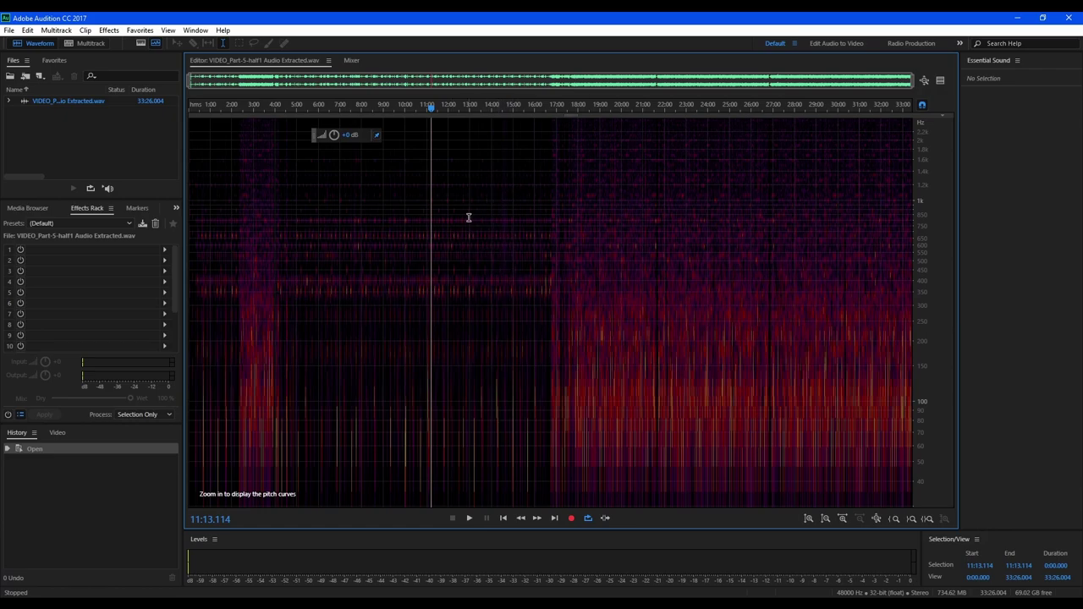
pyautogui.scroll(4, 467, 220)
pyautogui.scroll(-2, 393, 245)
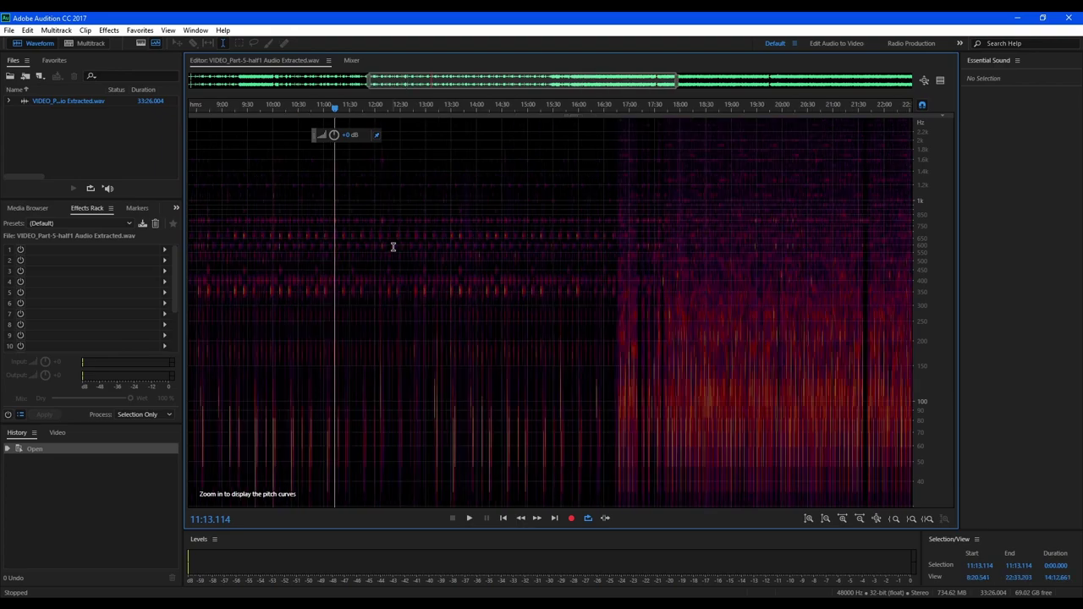
pyautogui.scroll(4, 392, 246)
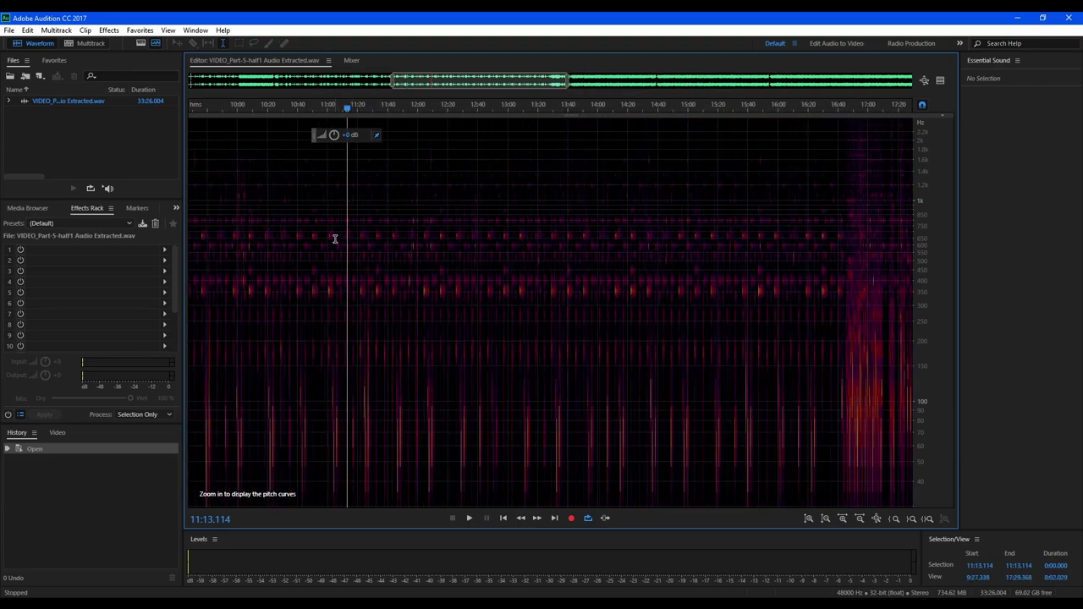
pyautogui.scroll(4, 354, 243)
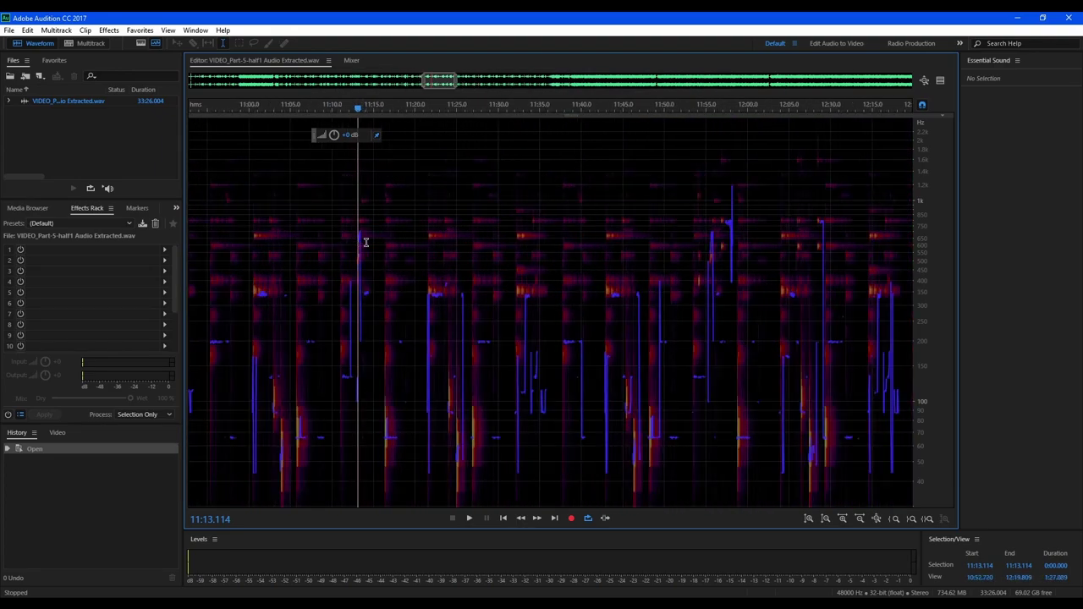
# Play back the passage from 11:13.695 to listen for the noise.
pyautogui.moveTo(364, 242); pyautogui.dragTo(383, 245)
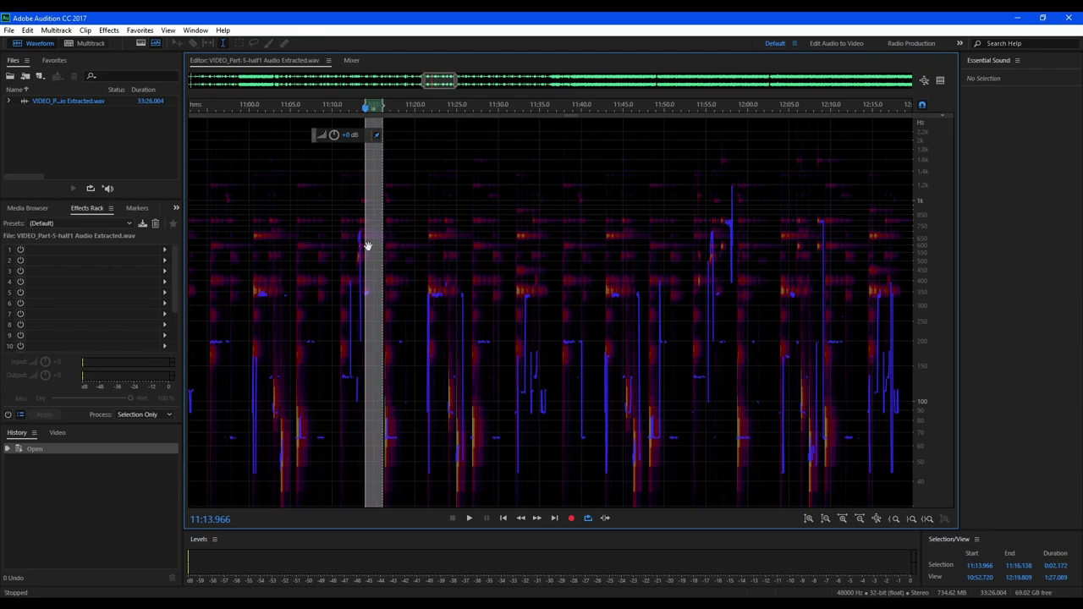
pyautogui.click(351, 240)
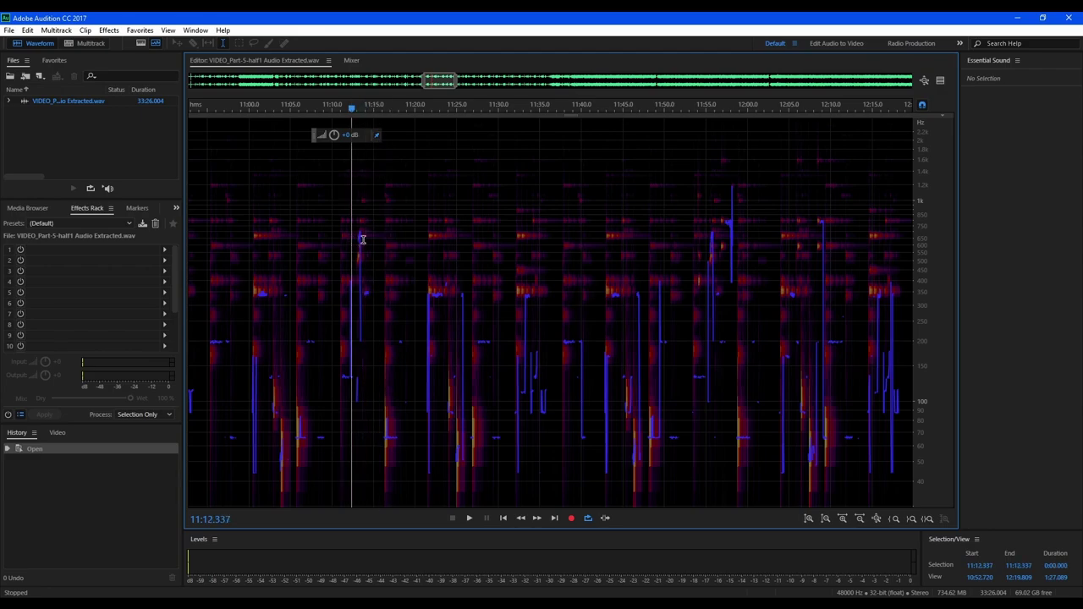
pyautogui.click(362, 240)
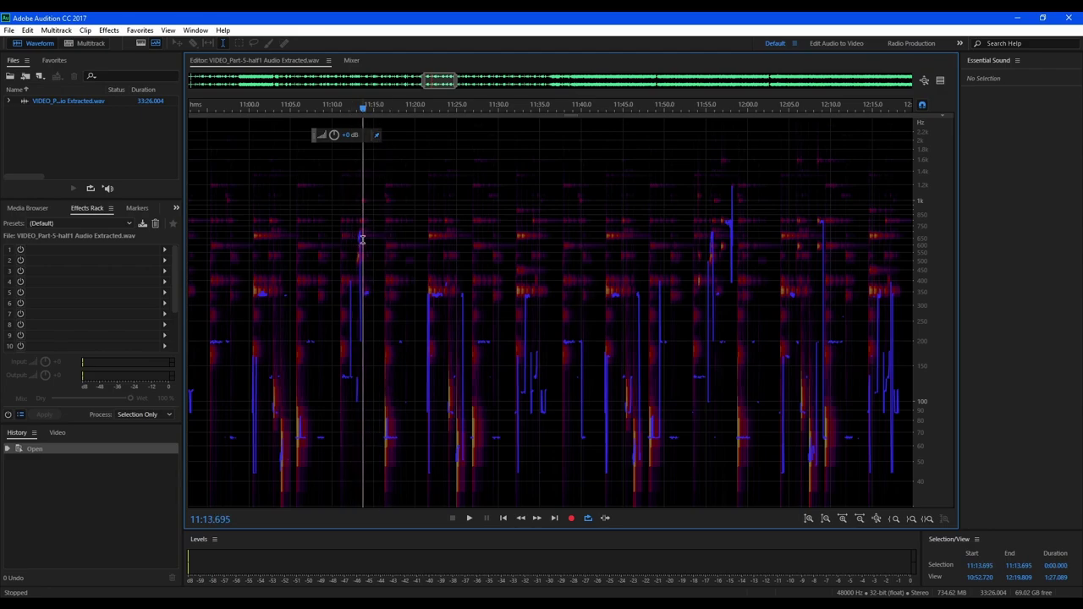
pyautogui.press('space')
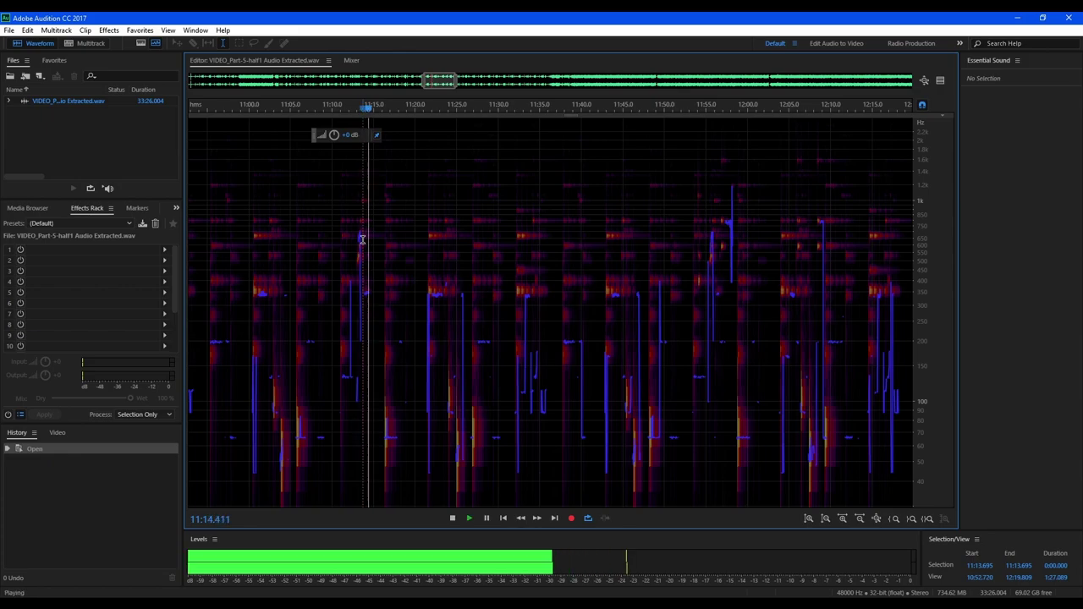
pyautogui.press('space')
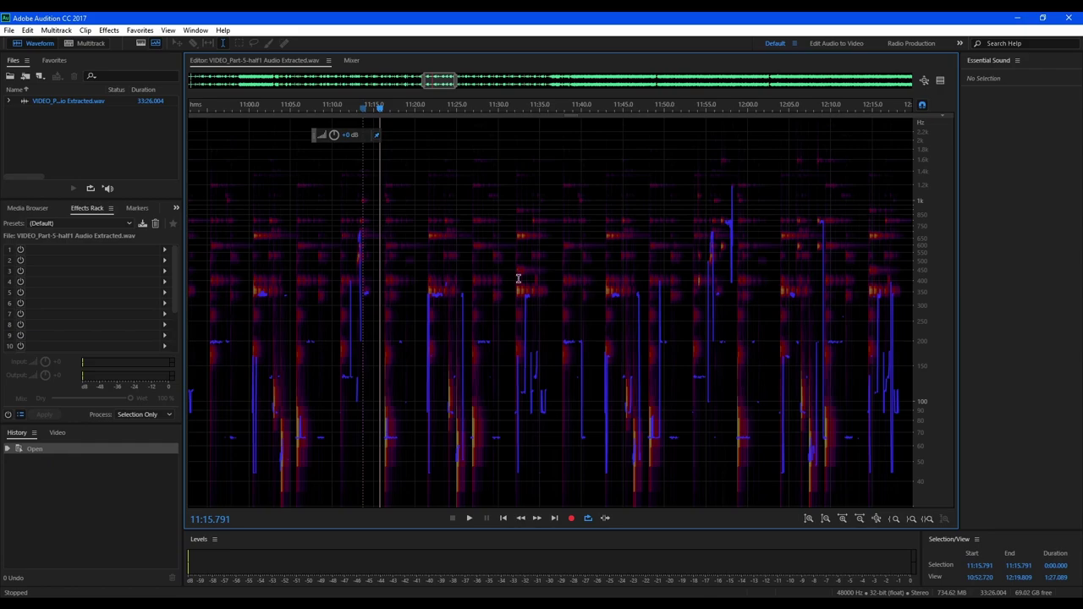
# Zoom in and select the noise-only gap from 11:14.883 to 11:15.717.
pyautogui.scroll(-6, 514, 280)
pyautogui.scroll(8, 418, 258)
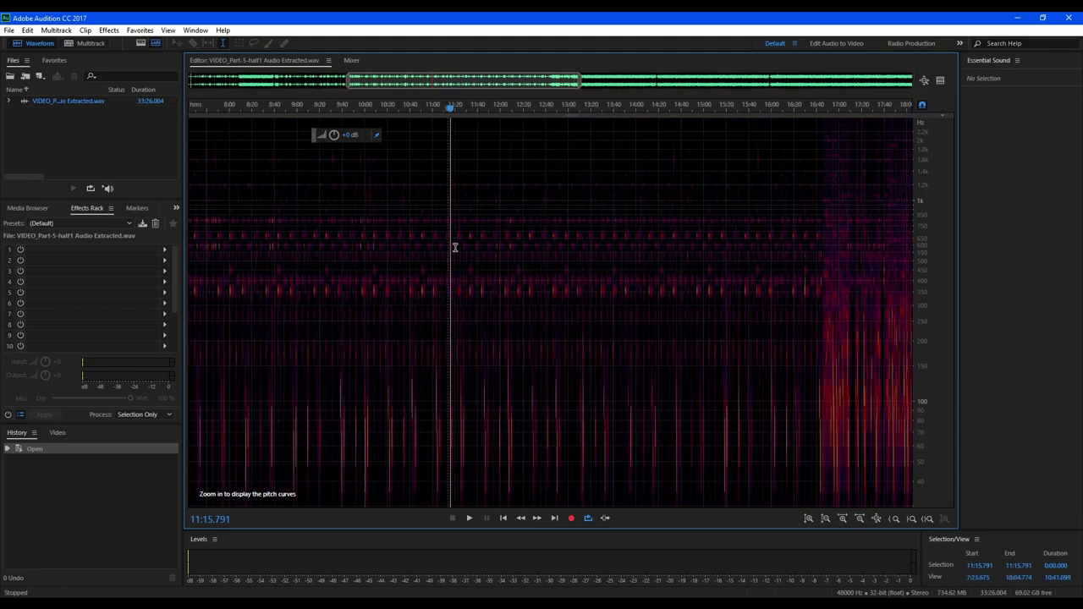
pyautogui.scroll(1, 423, 252)
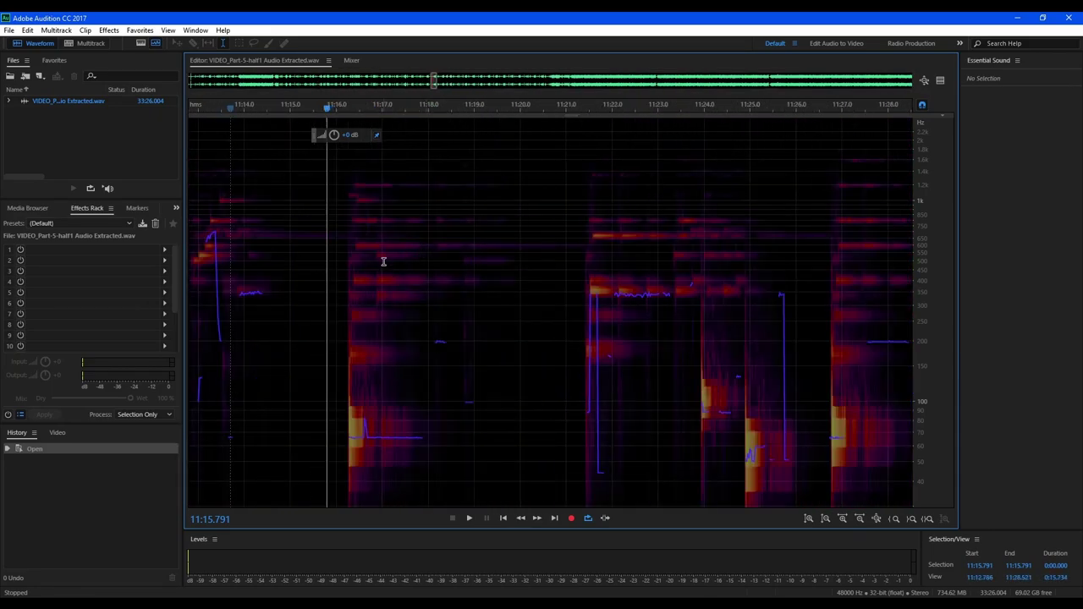
pyautogui.moveTo(284, 234); pyautogui.dragTo(322, 236)
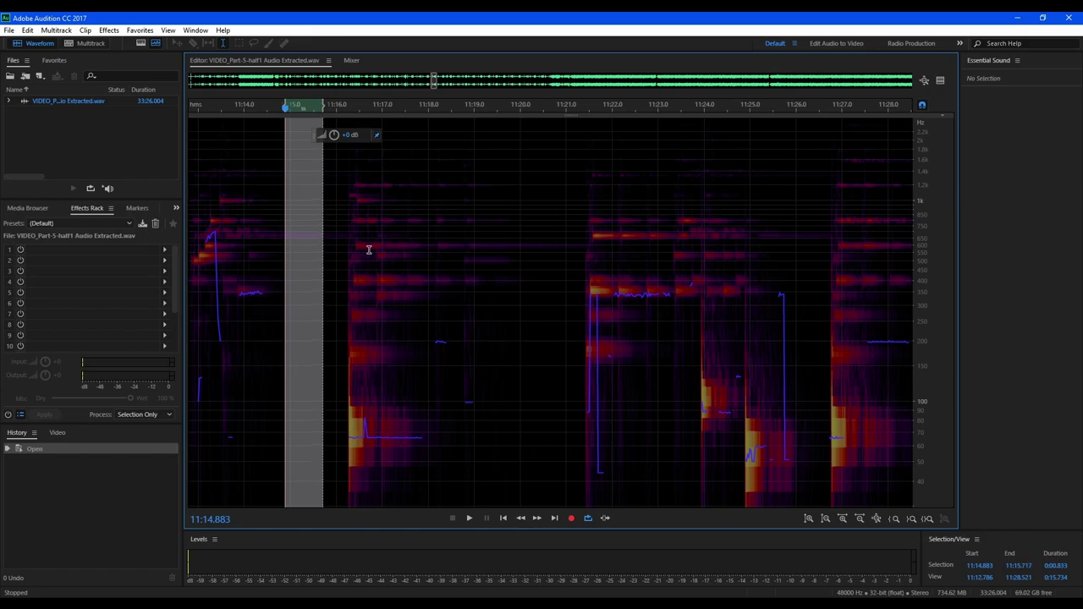
pyautogui.scroll(-1, 369, 250)
pyautogui.scroll(-1, 369, 249)
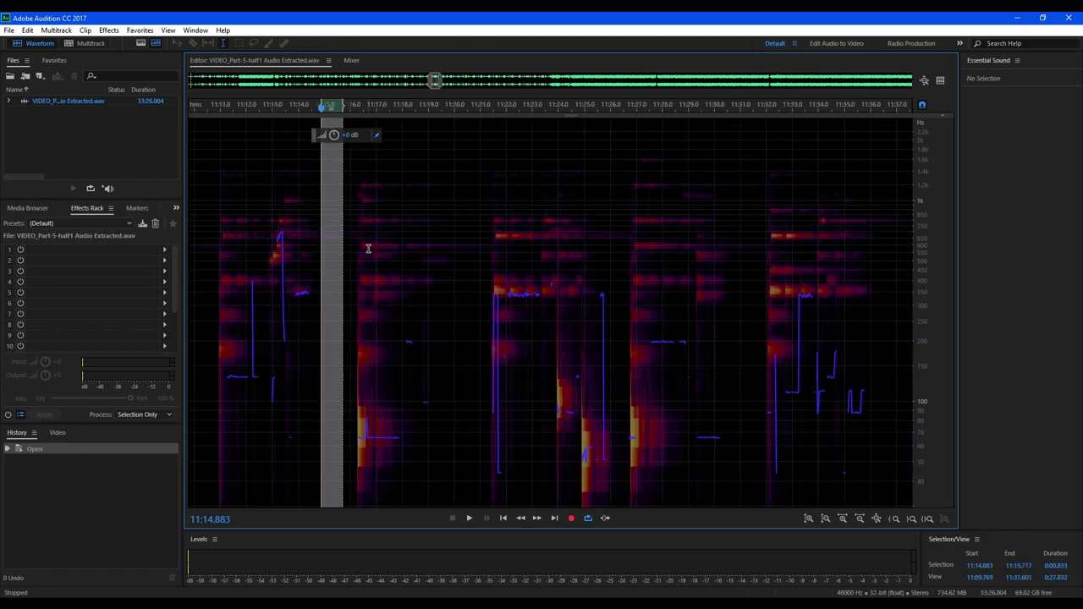
pyautogui.scroll(-10, 368, 248)
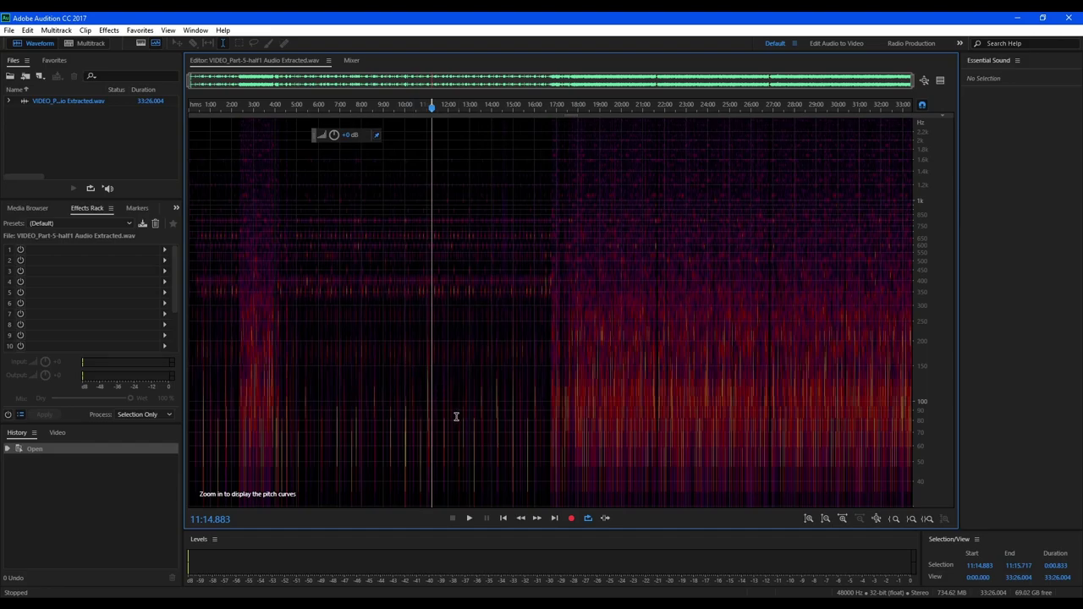
pyautogui.scroll(5, 454, 417)
pyautogui.scroll(1, 403, 339)
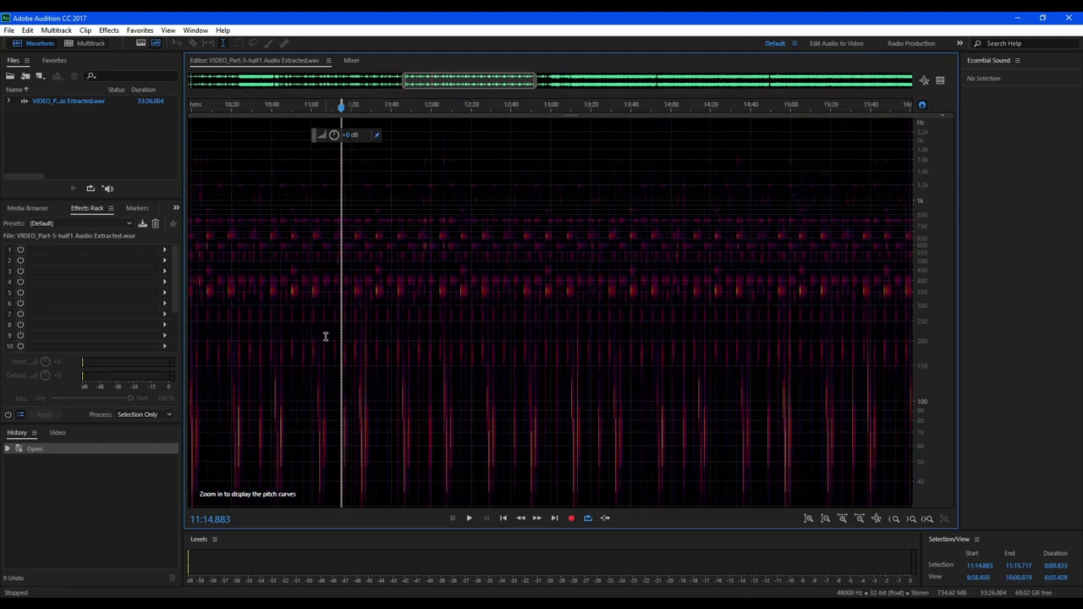
pyautogui.scroll(9, 325, 337)
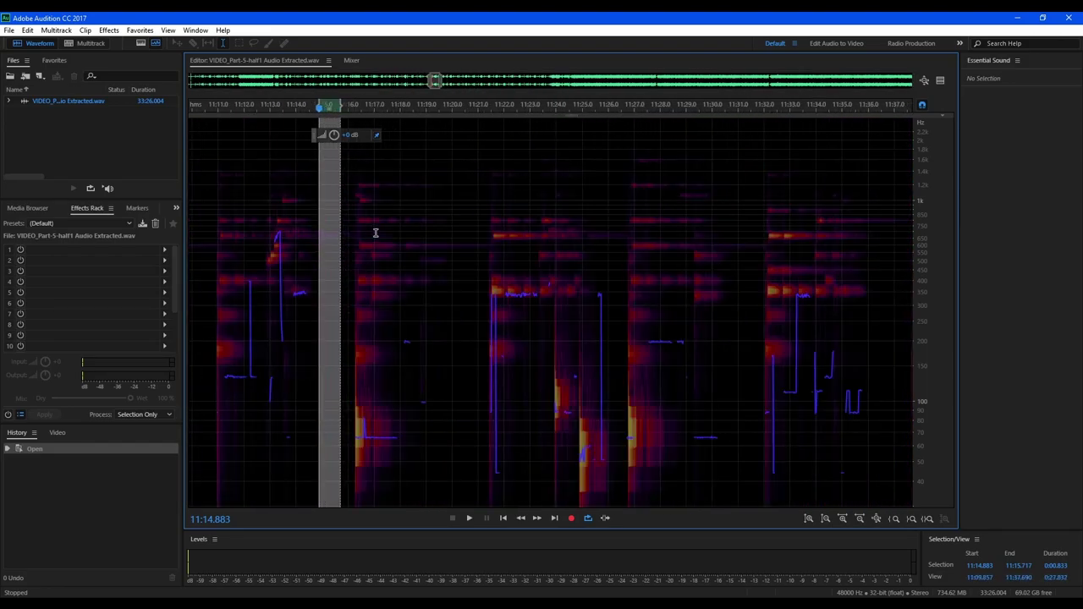
# Capture the 11:14.883–11:15.717 selection as a noise print and confirm the notice.
pyautogui.click(108, 31)
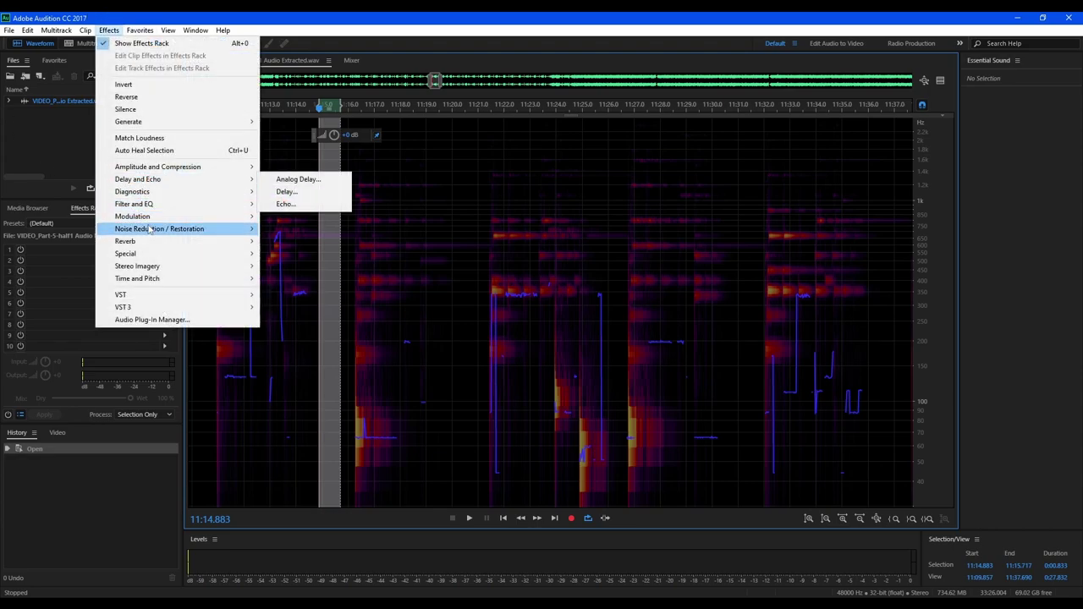
pyautogui.moveTo(149, 230)
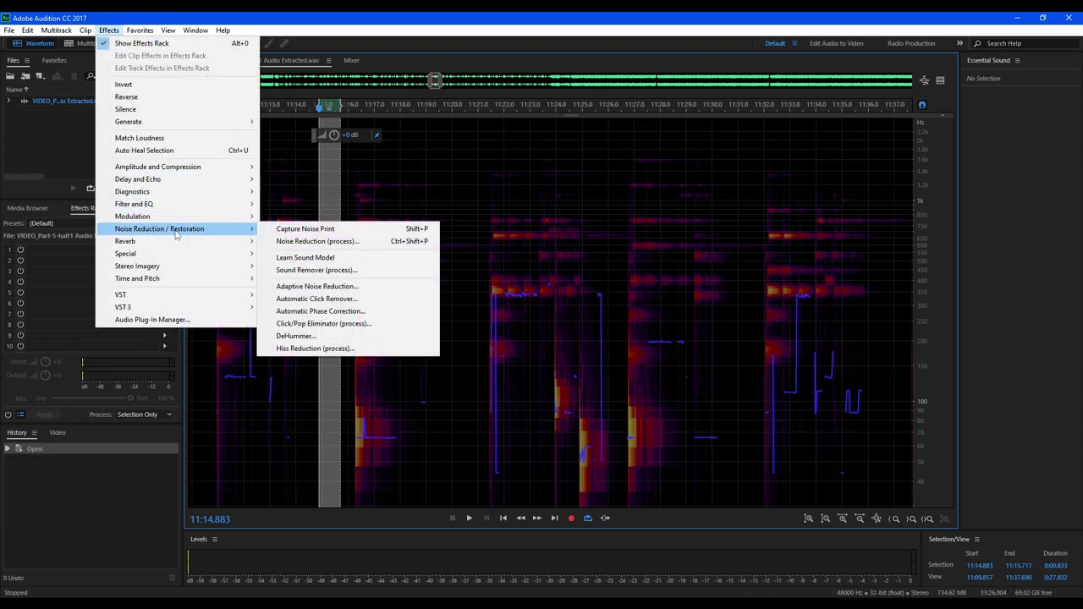
pyautogui.click(290, 230)
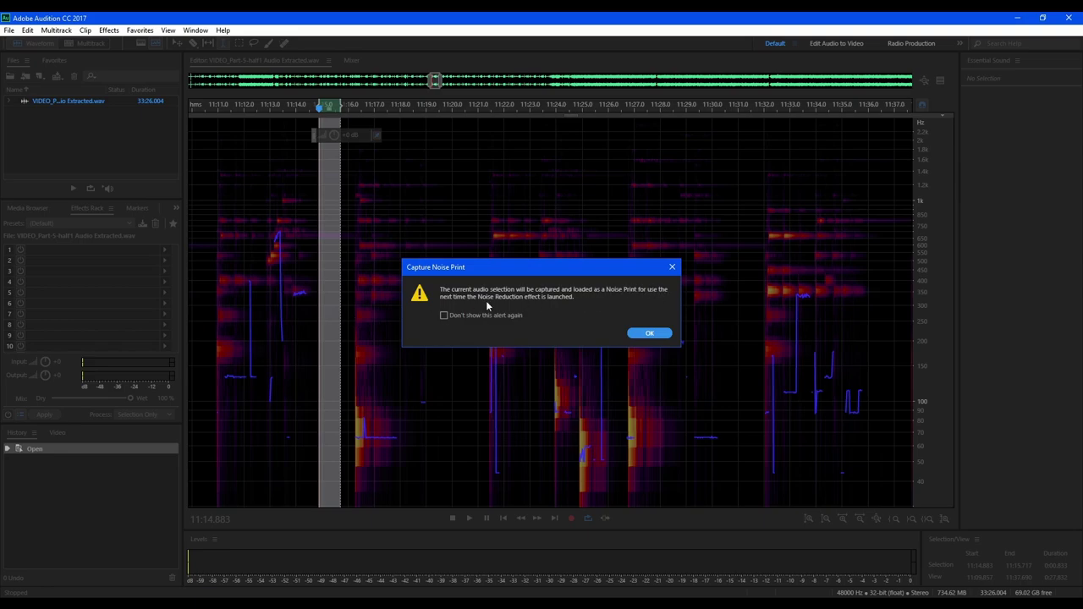
pyautogui.click(652, 333)
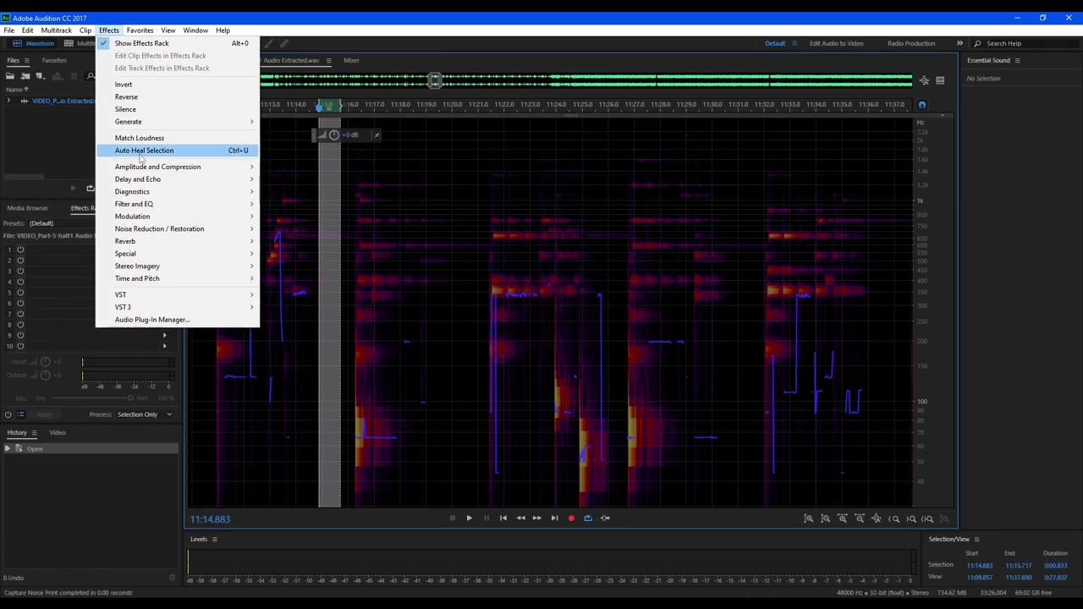
# Apply Noise Reduction at 19% and 16 dB to the entire file from the captured print.
pyautogui.moveTo(166, 235)
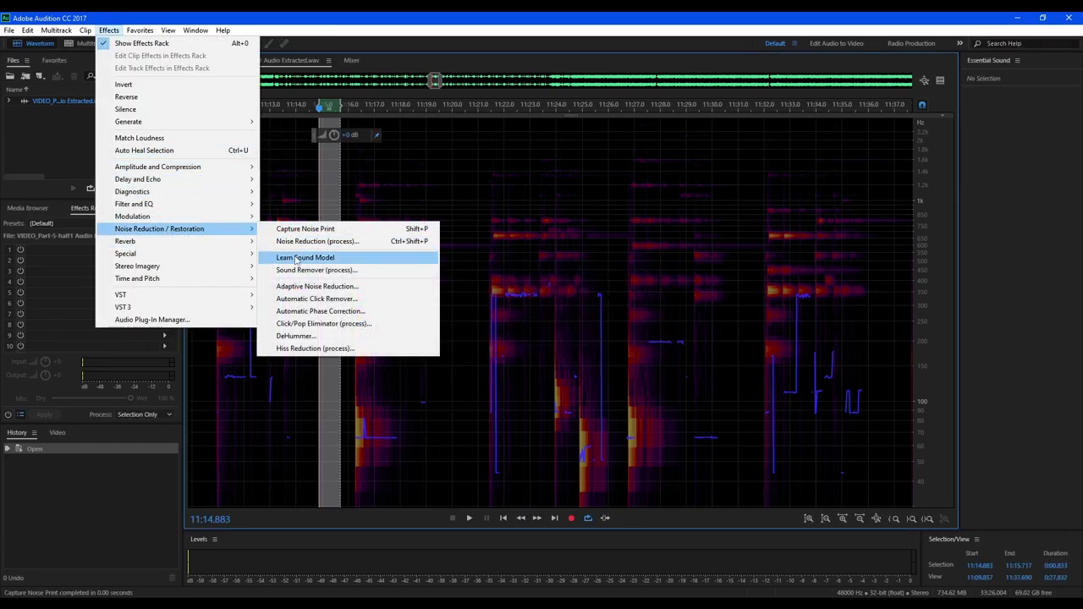
pyautogui.click(318, 241)
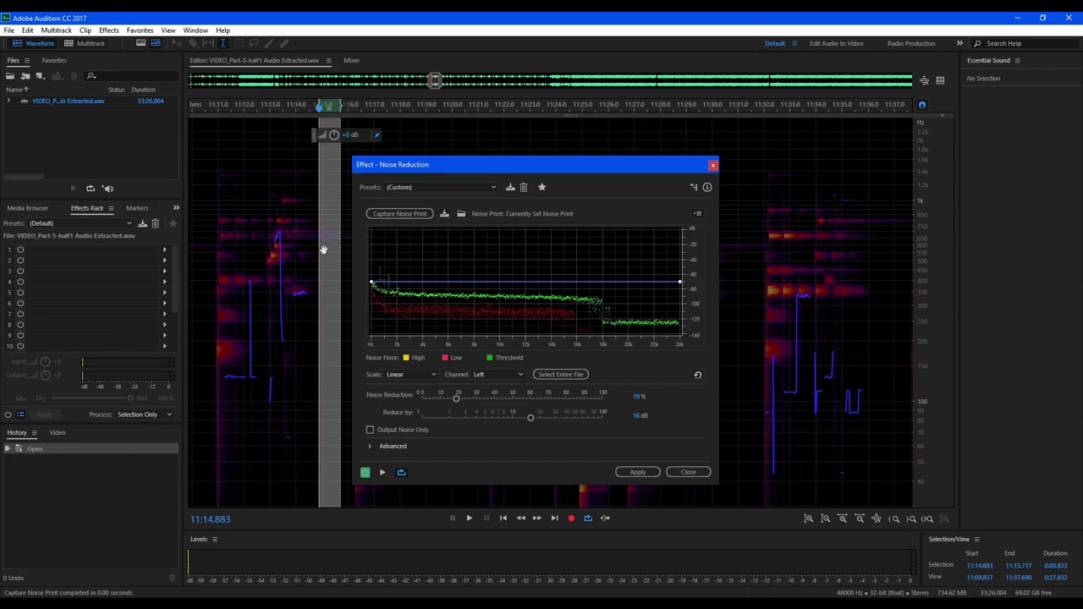
pyautogui.click(408, 215)
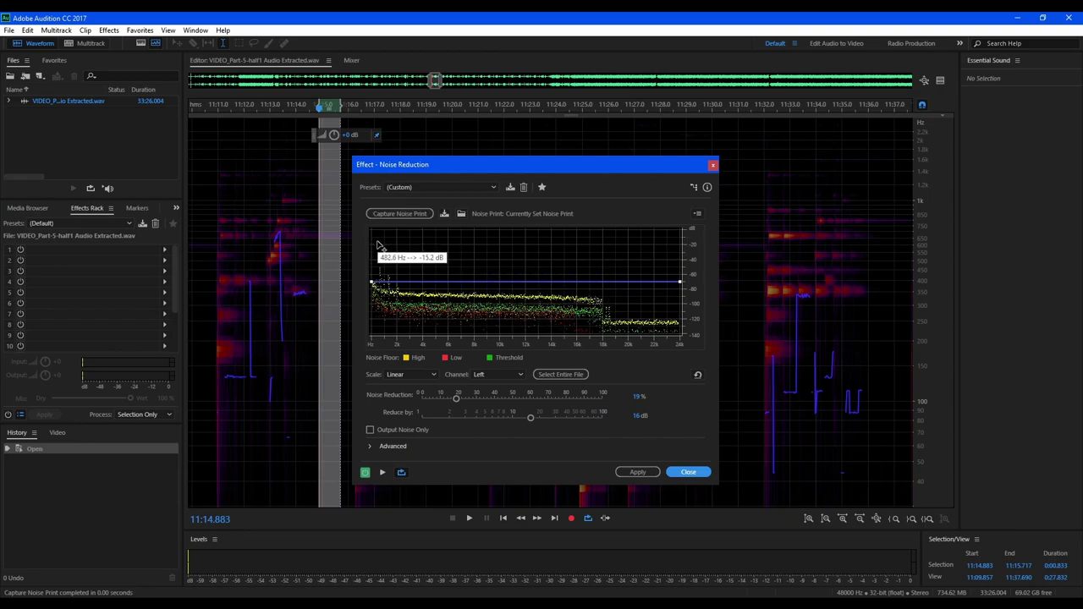
pyautogui.click(576, 374)
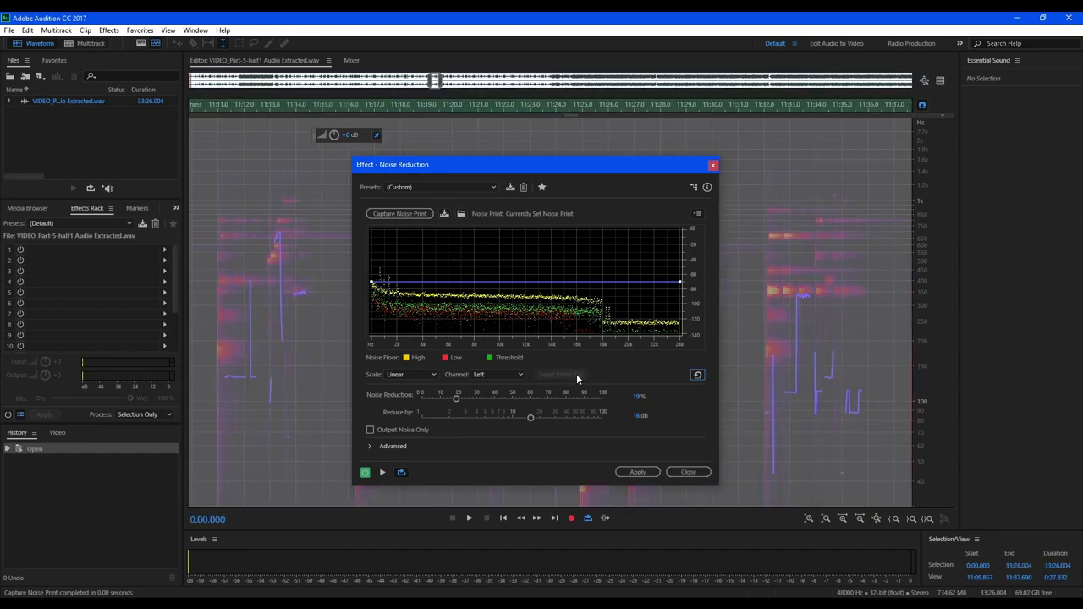
pyautogui.click(639, 472)
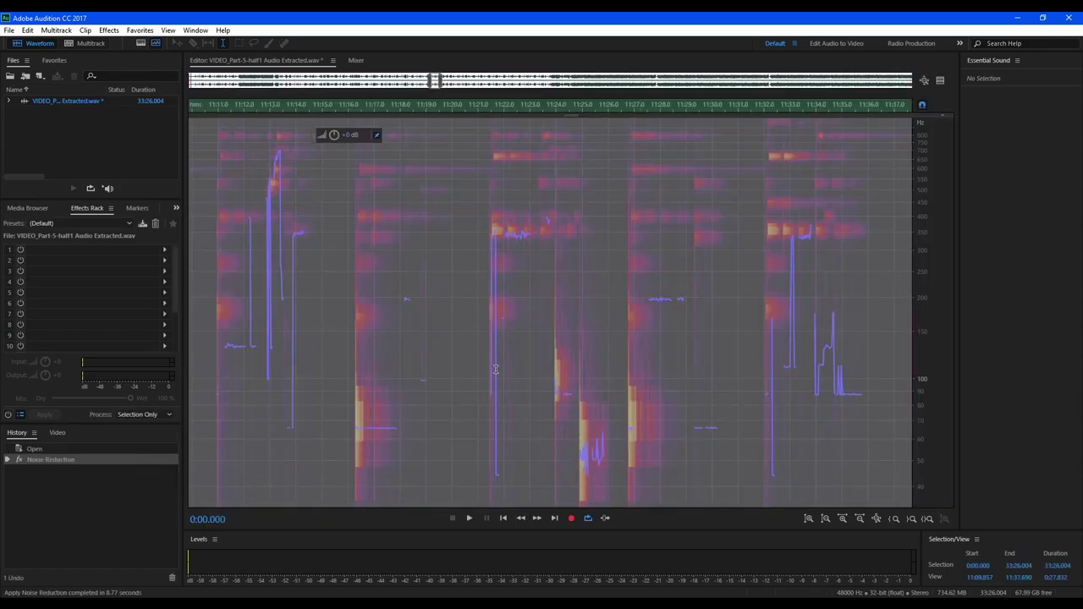
pyautogui.click(472, 355)
pyautogui.scroll(-2, 472, 355)
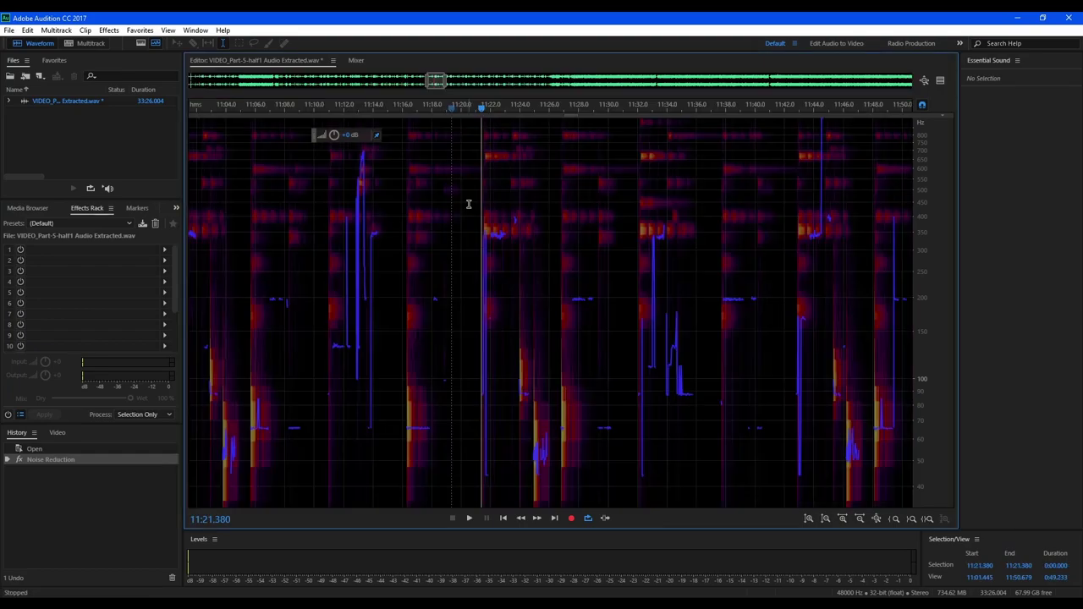
pyautogui.click(362, 189)
pyautogui.press('space')
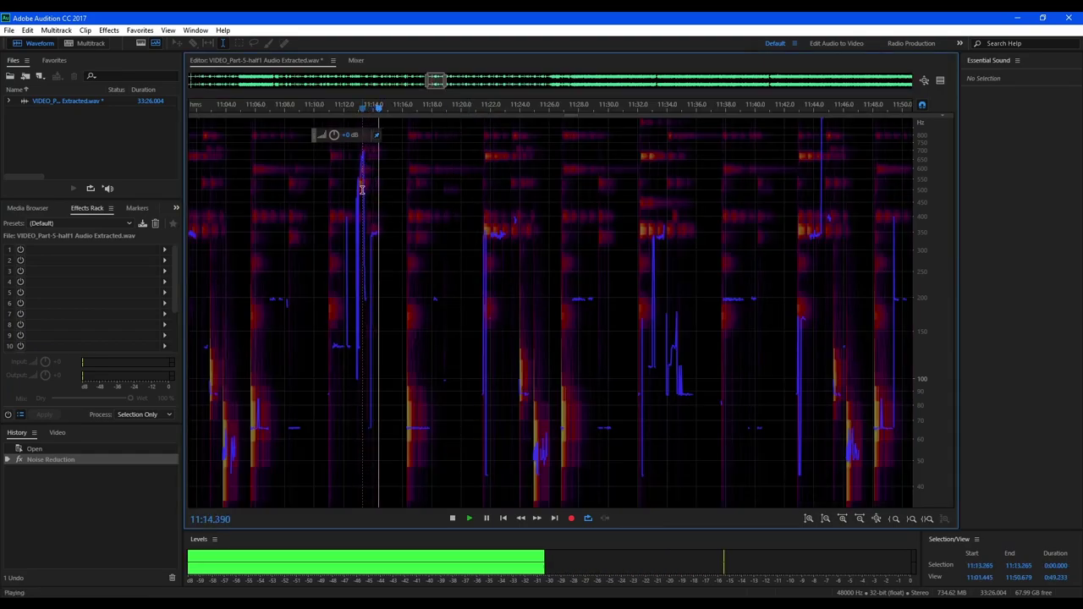
pyautogui.press('space')
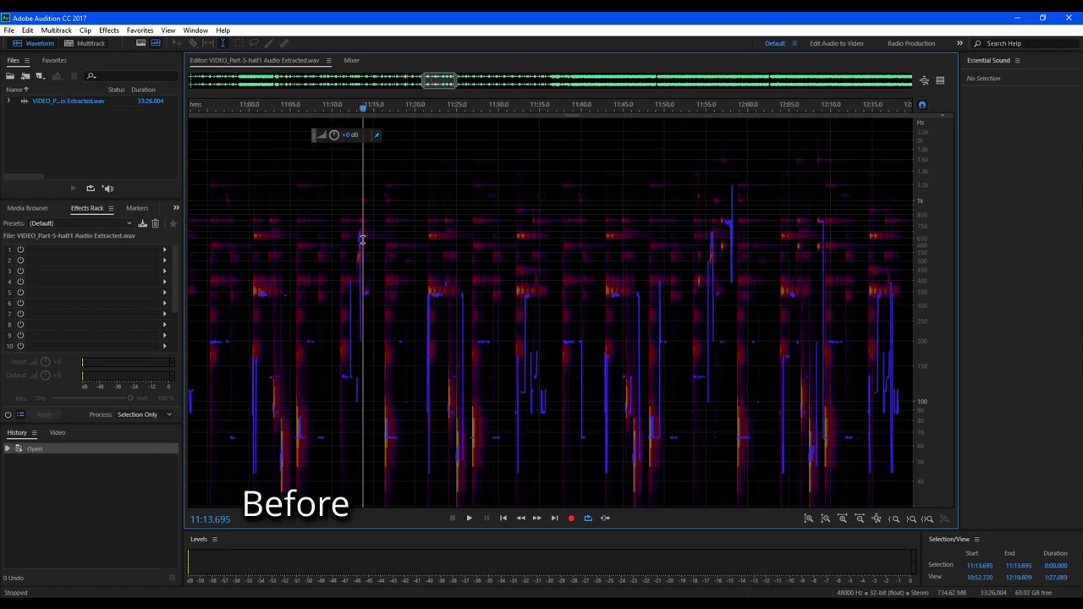
pyautogui.press('space')
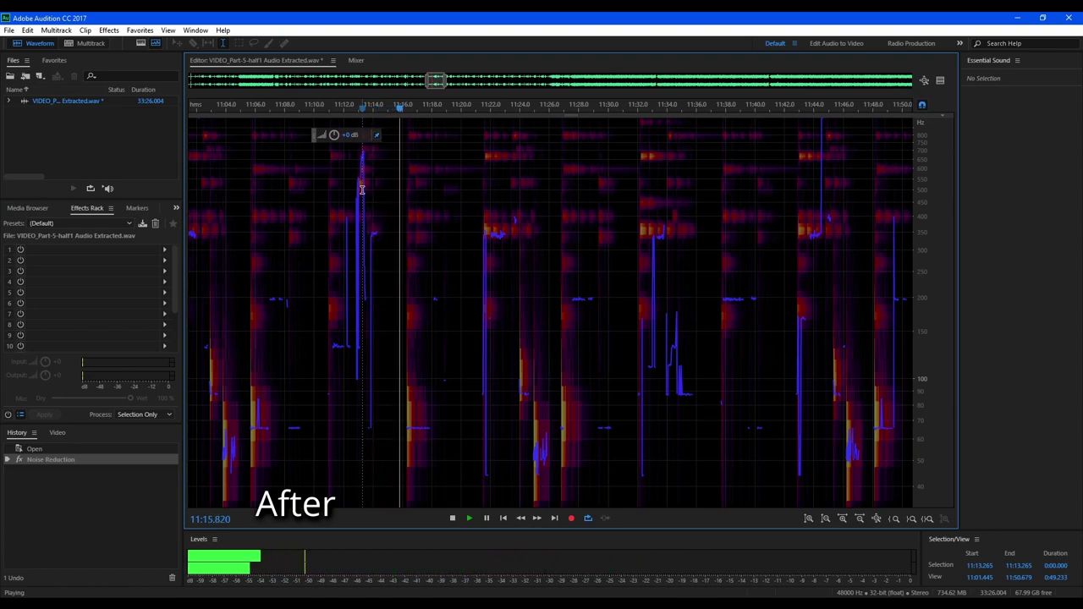
pyautogui.press('space')
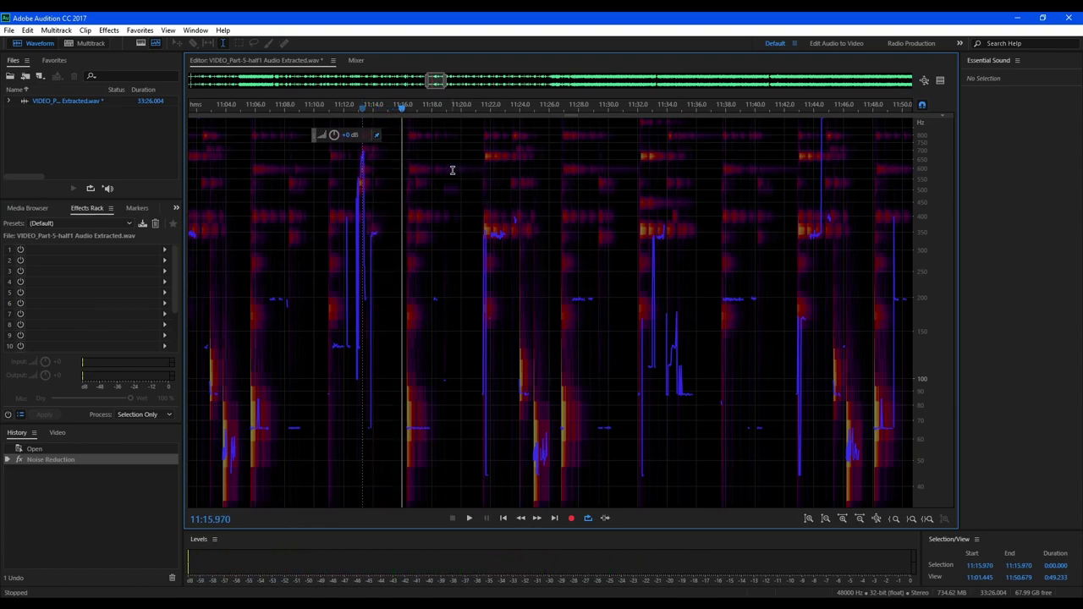
# Select 11:20.000–11:21.016, then zoom the spectrogram to show 14:40–16:36.
pyautogui.moveTo(459, 170); pyautogui.dragTo(476, 170)
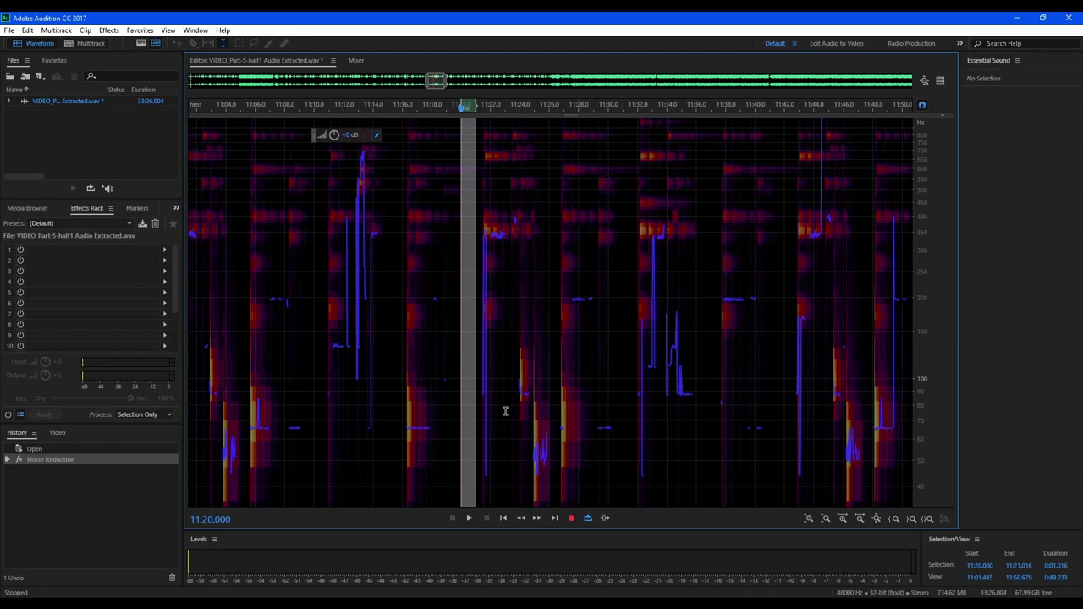
pyautogui.scroll(-1, 428, 408)
pyautogui.scroll(-1, 442, 433)
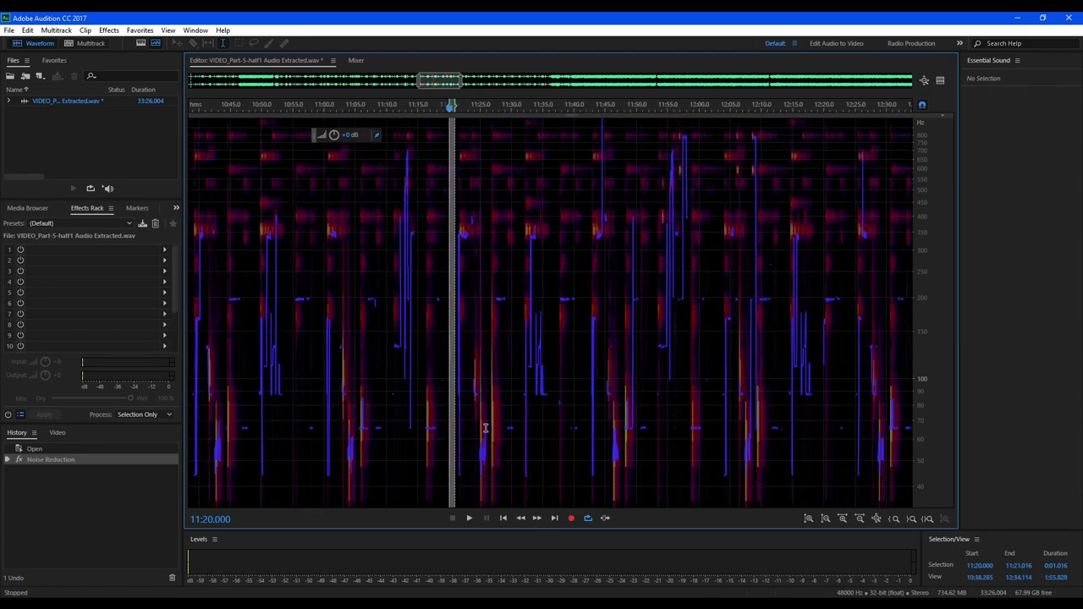
pyautogui.scroll(-2, 782, 354)
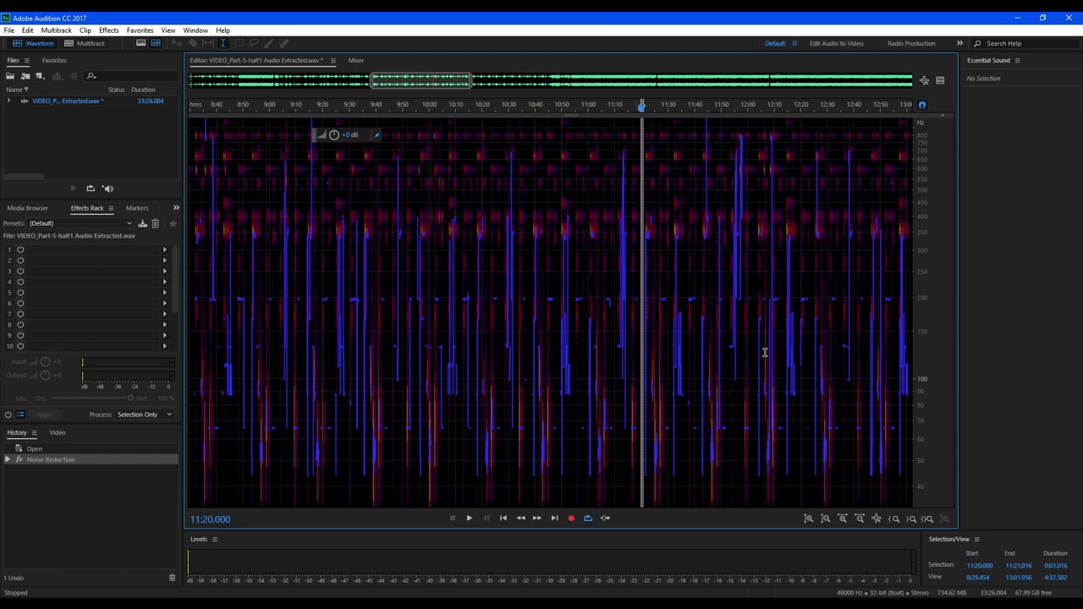
pyautogui.scroll(1, 734, 372)
pyautogui.scroll(-4, 733, 372)
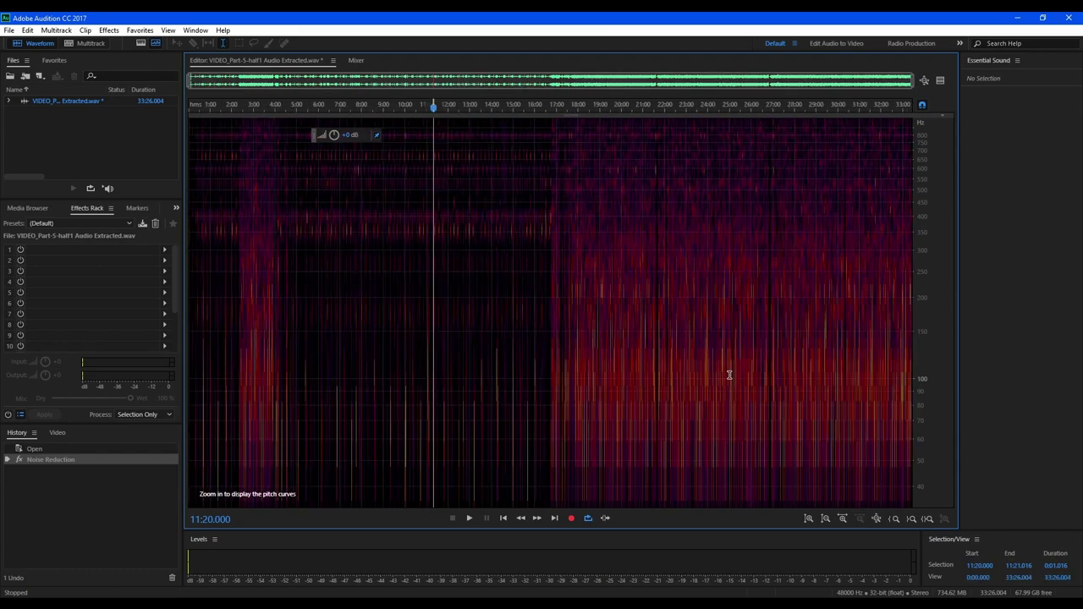
pyautogui.scroll(3, 524, 387)
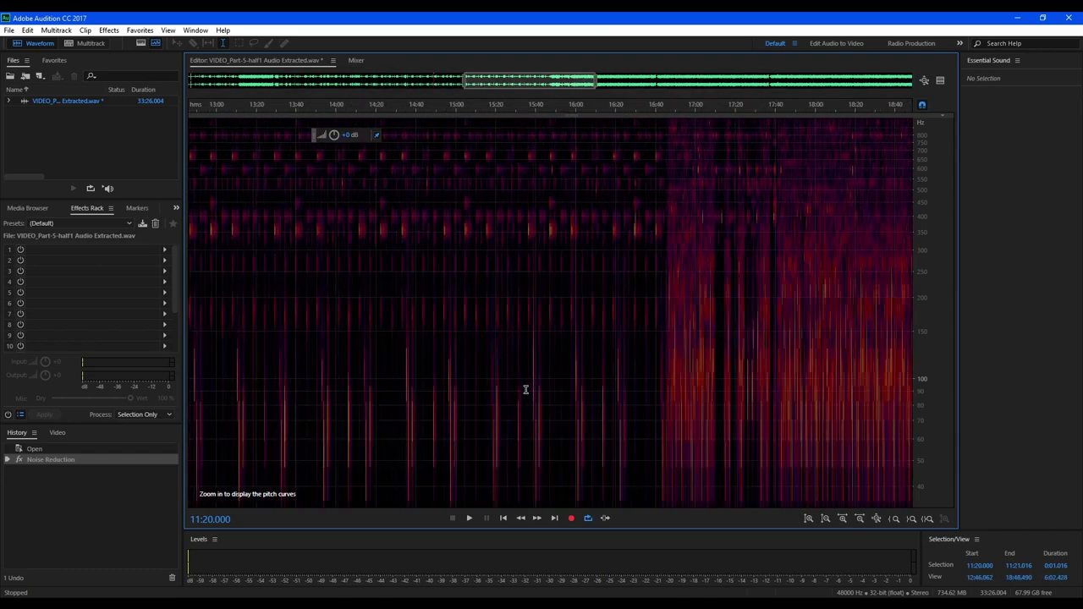
pyautogui.scroll(2, 516, 391)
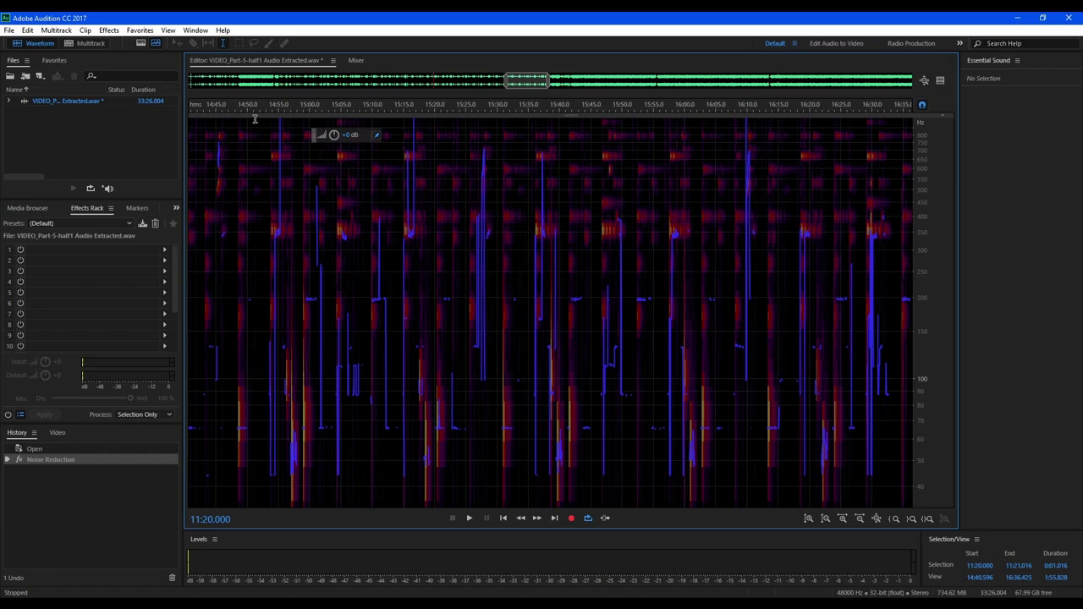
pyautogui.click(110, 29)
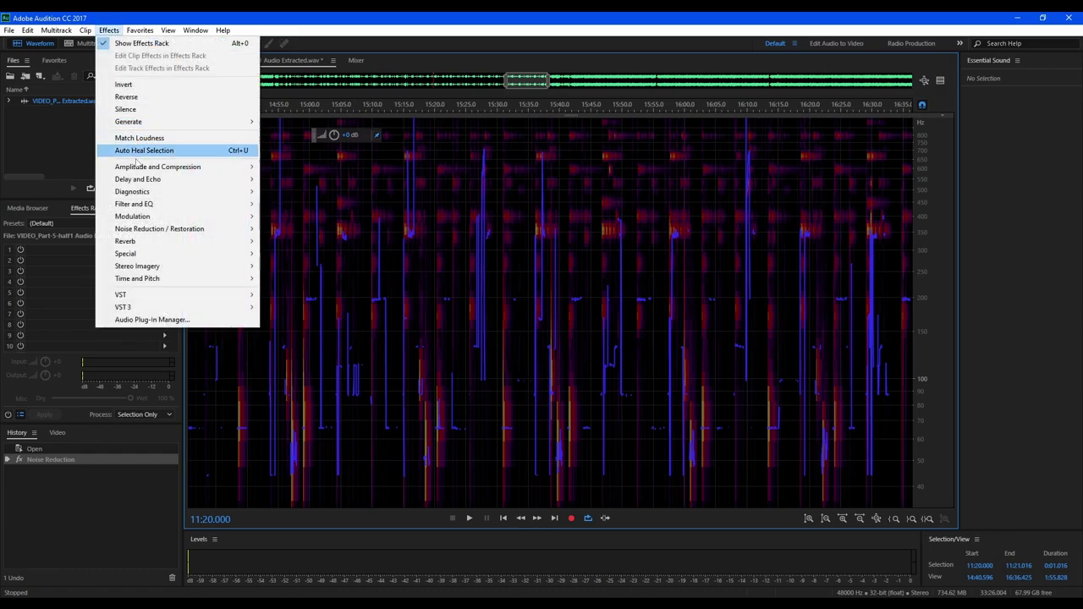
pyautogui.moveTo(254, 230)
pyautogui.click(281, 241)
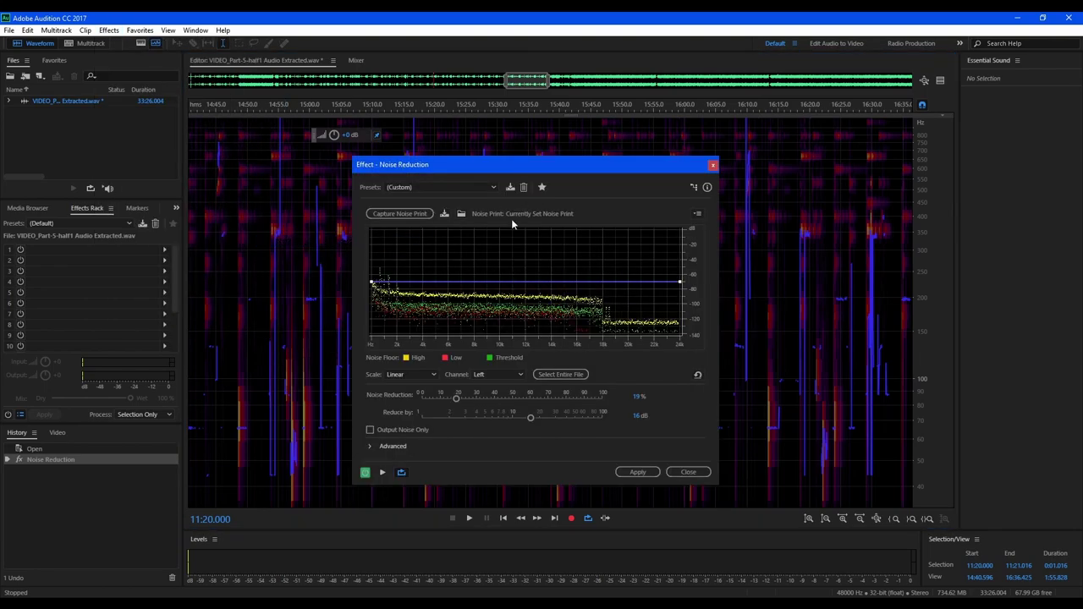
pyautogui.click(443, 214)
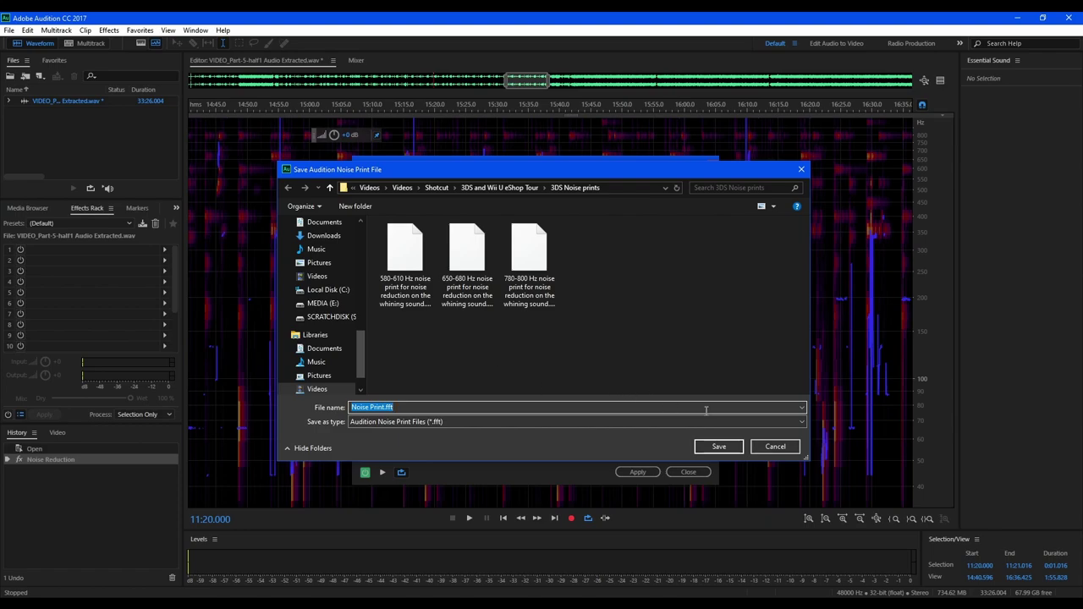
pyautogui.click(772, 455)
pyautogui.click(690, 472)
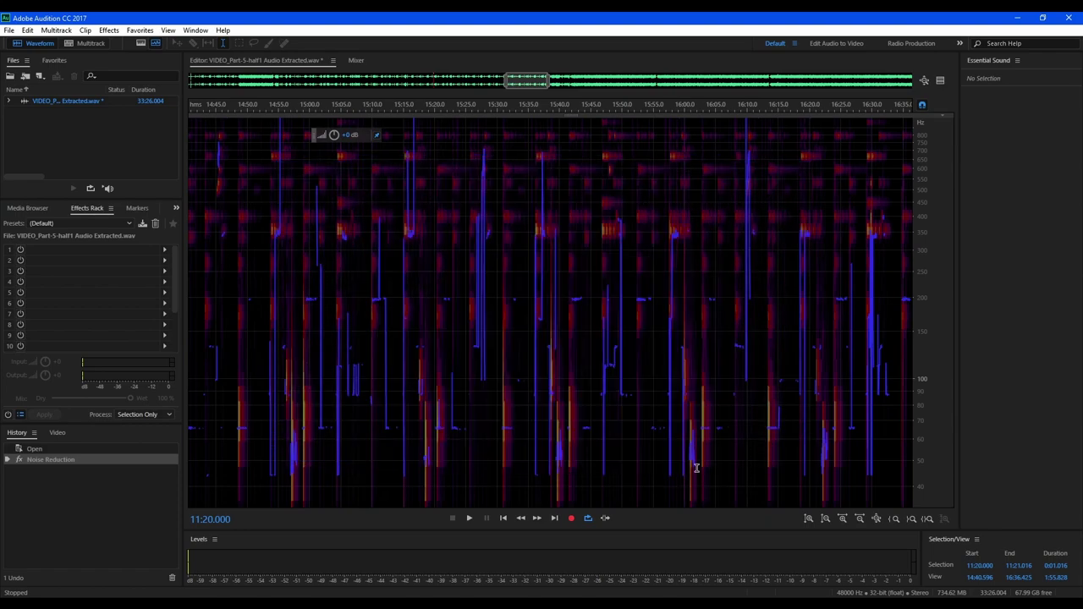
# Zoom the timeline to 15:24–15:56 and fit the frequency ruler to about 60 Hz–1.6 kHz.
pyautogui.scroll(1, 561, 312)
pyautogui.scroll(2, 561, 313)
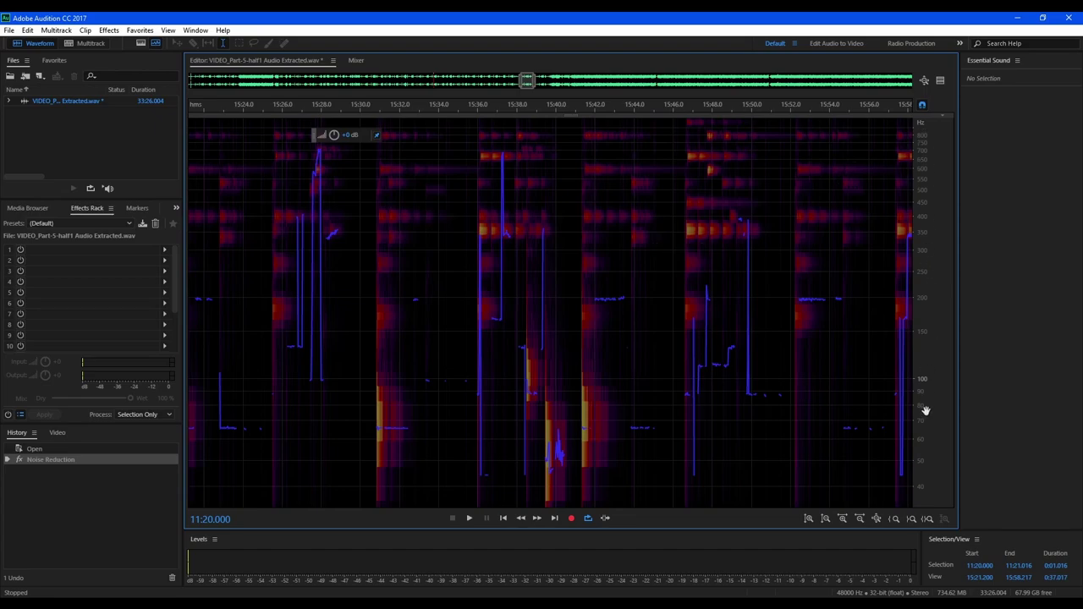
pyautogui.moveTo(928, 411); pyautogui.dragTo(918, 166)
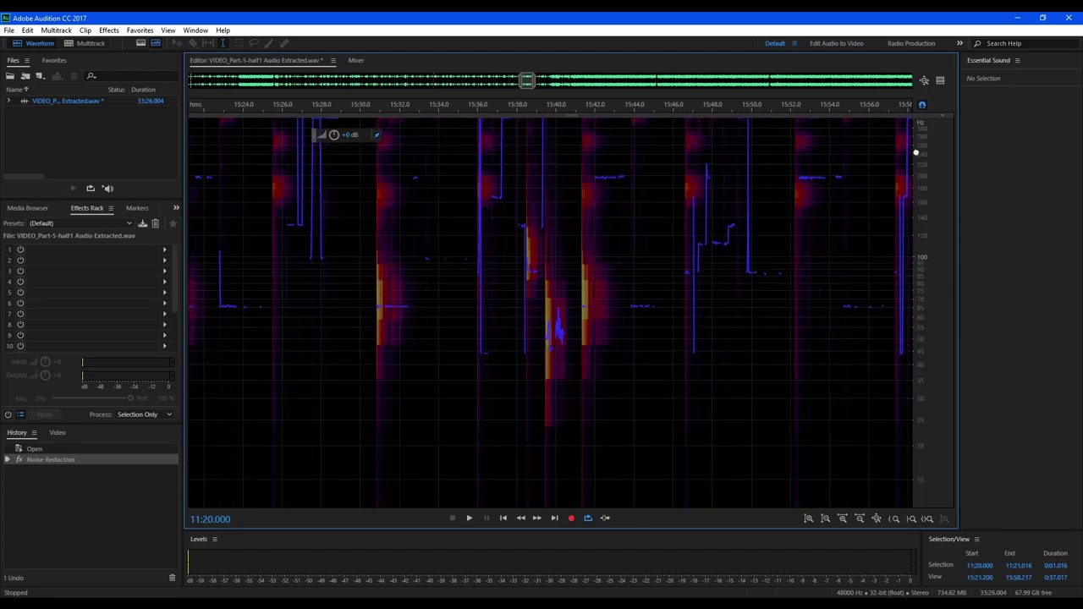
pyautogui.scroll(-3, 941, 421)
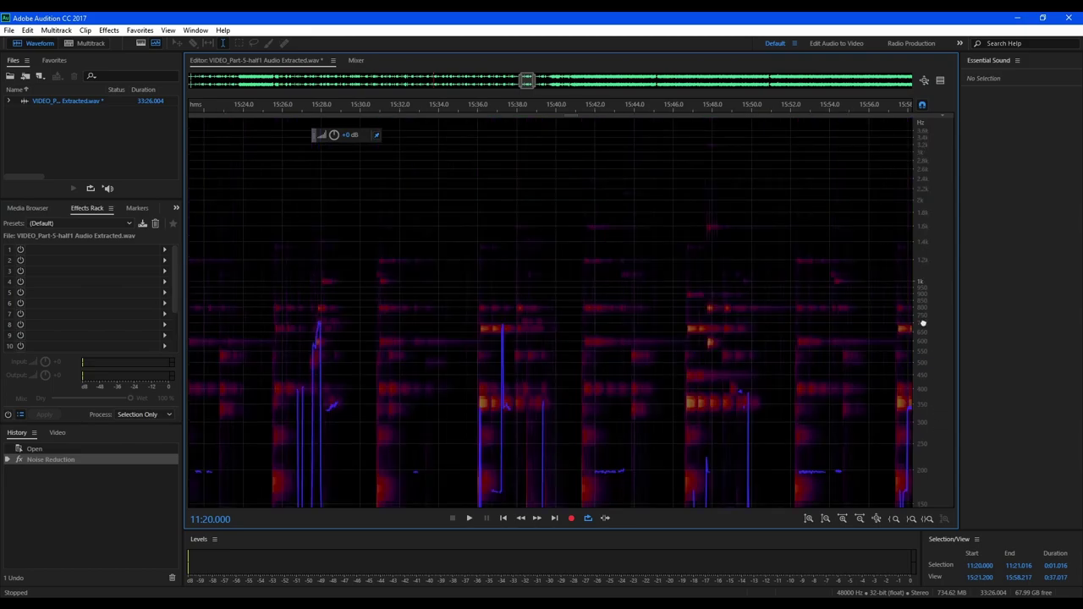
pyautogui.scroll(-3, 923, 372)
pyautogui.scroll(3, 928, 442)
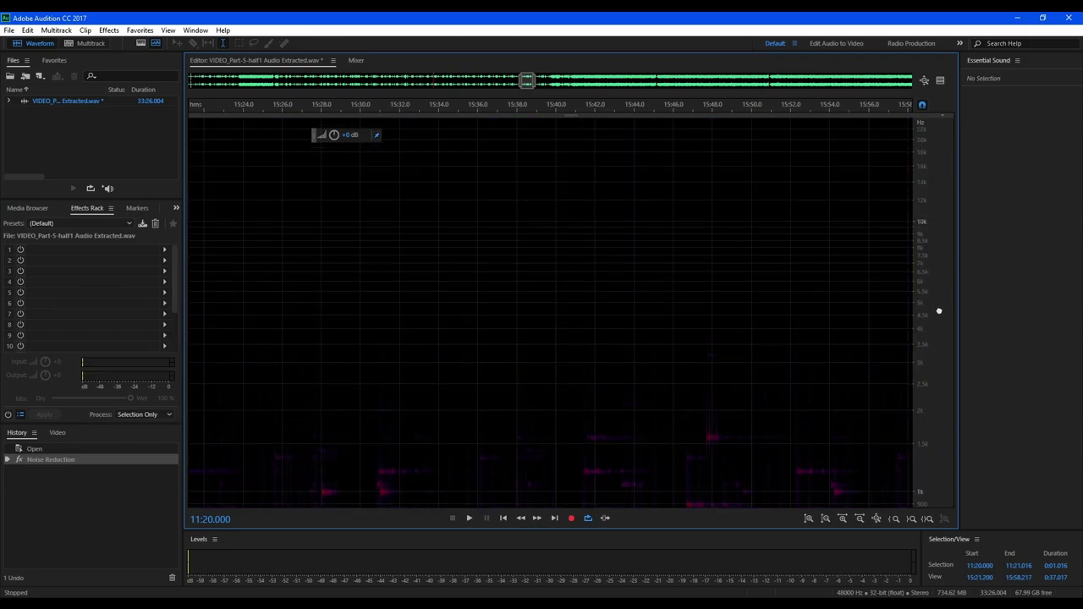
pyautogui.moveTo(939, 305); pyautogui.dragTo(936, 191)
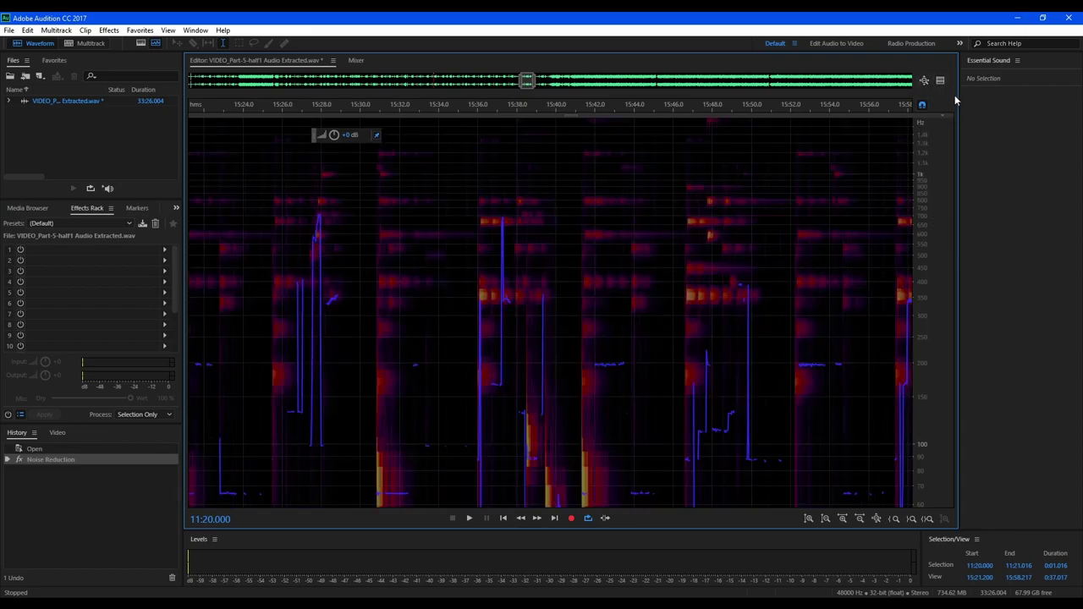
pyautogui.rightClick(931, 148)
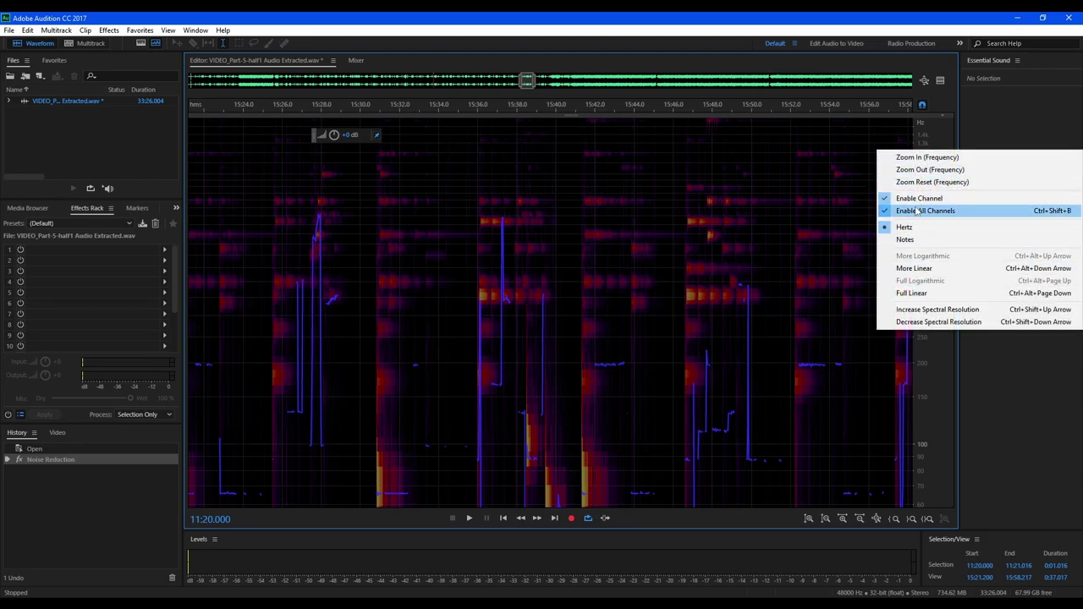
pyautogui.click(917, 240)
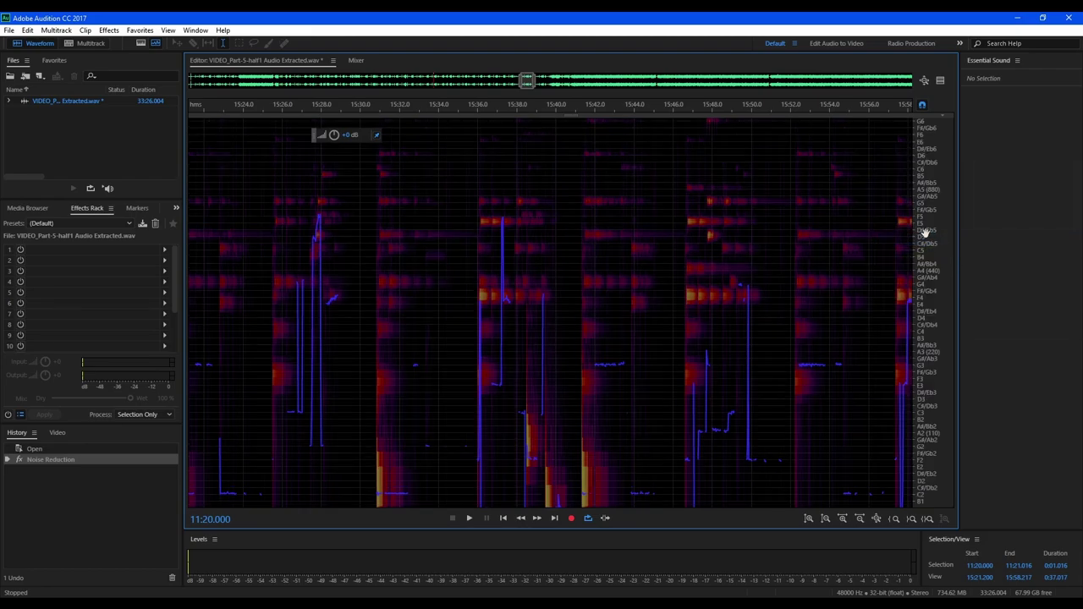
pyautogui.rightClick(939, 222)
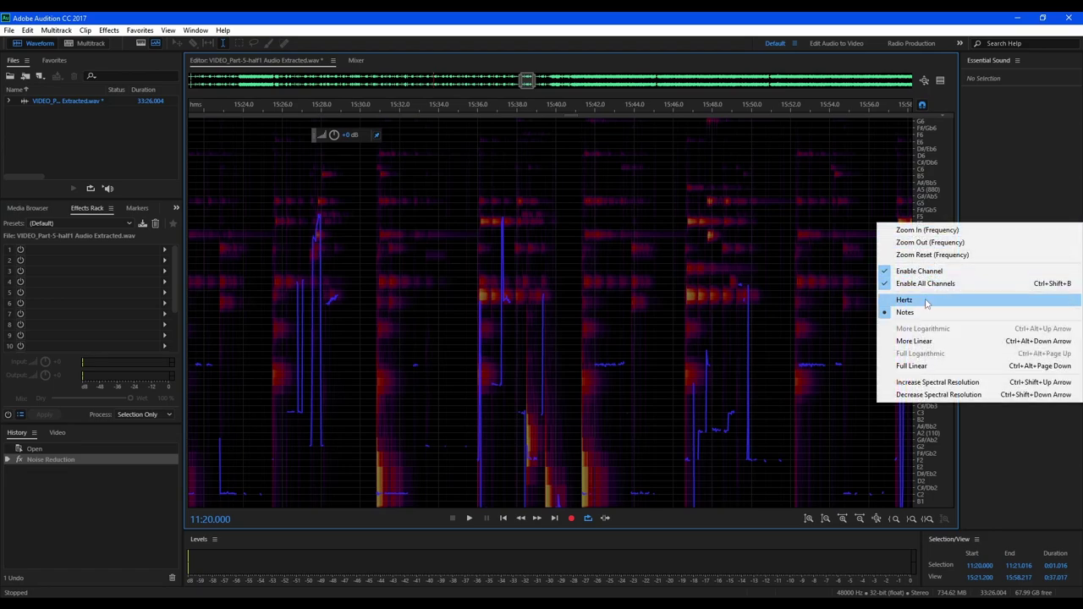
pyautogui.click(931, 299)
pyautogui.rightClick(929, 253)
pyautogui.click(940, 80)
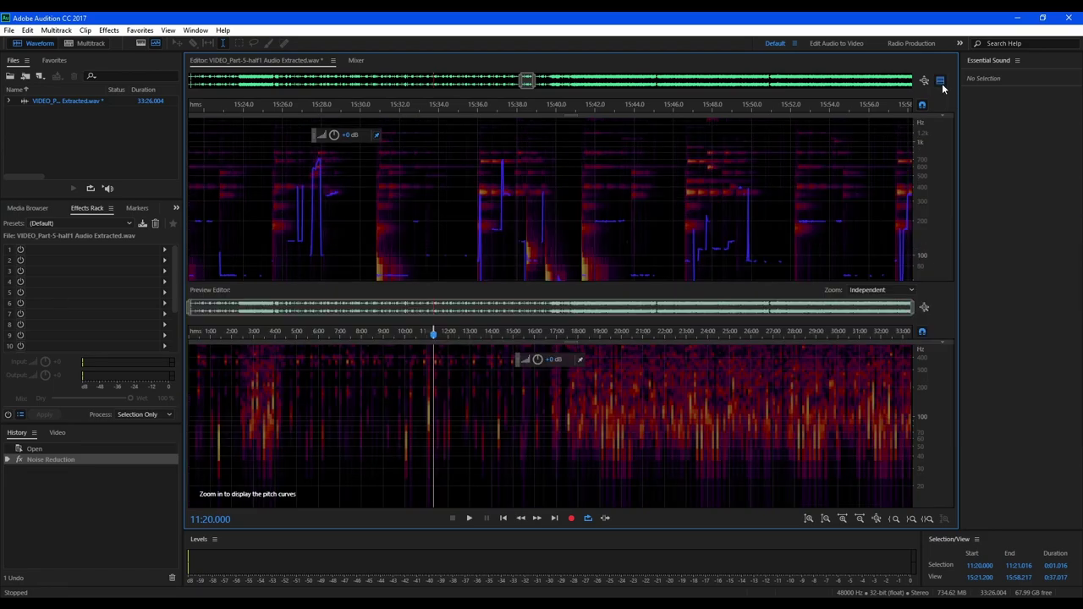
pyautogui.click(941, 81)
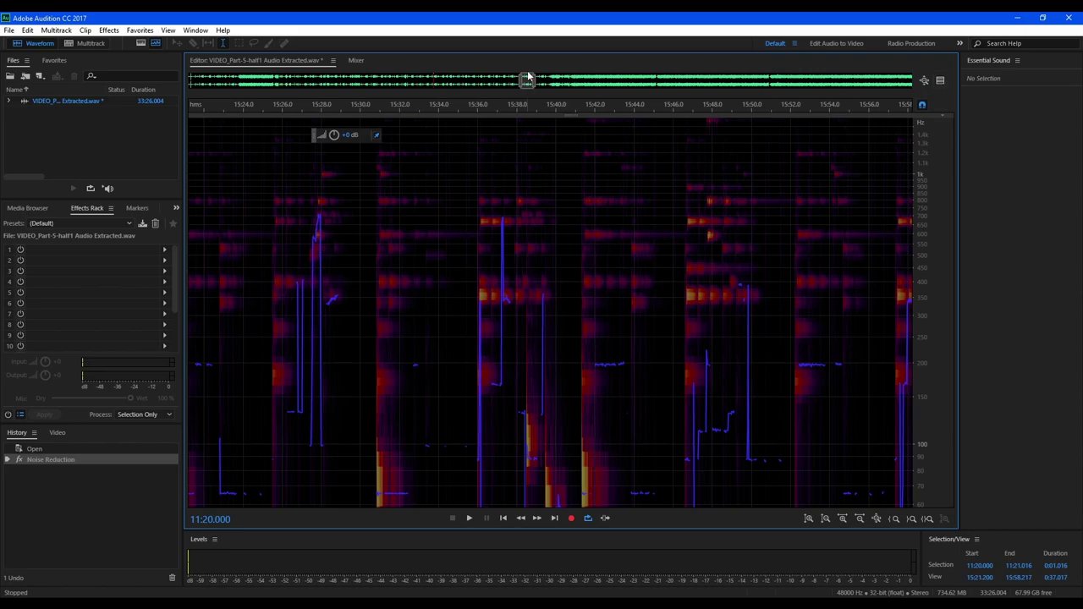
pyautogui.click(525, 81)
pyautogui.click(139, 41)
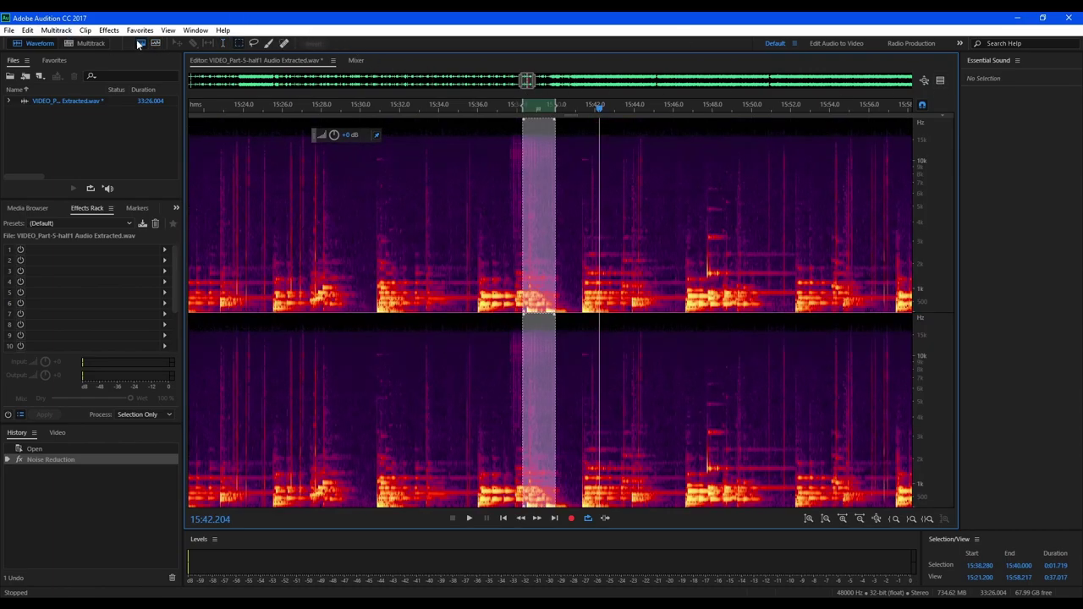
pyautogui.click(658, 341)
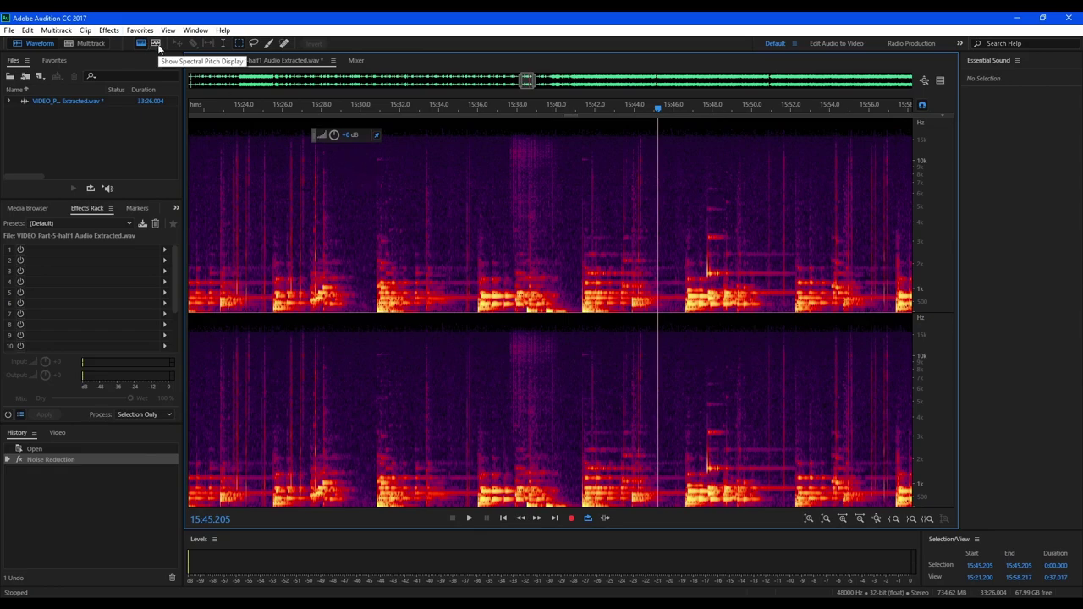
pyautogui.click(156, 44)
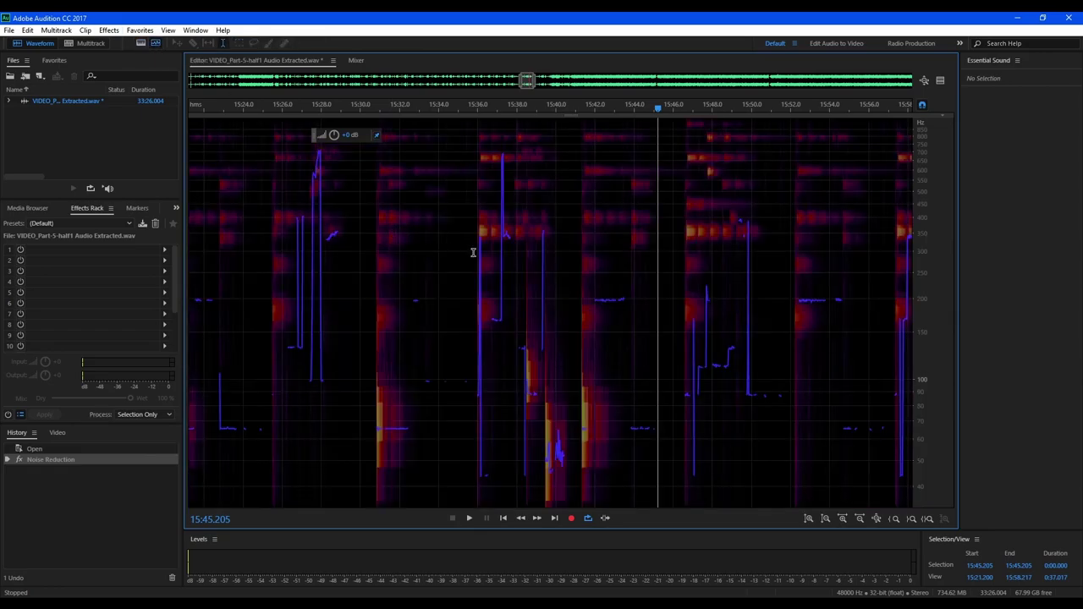